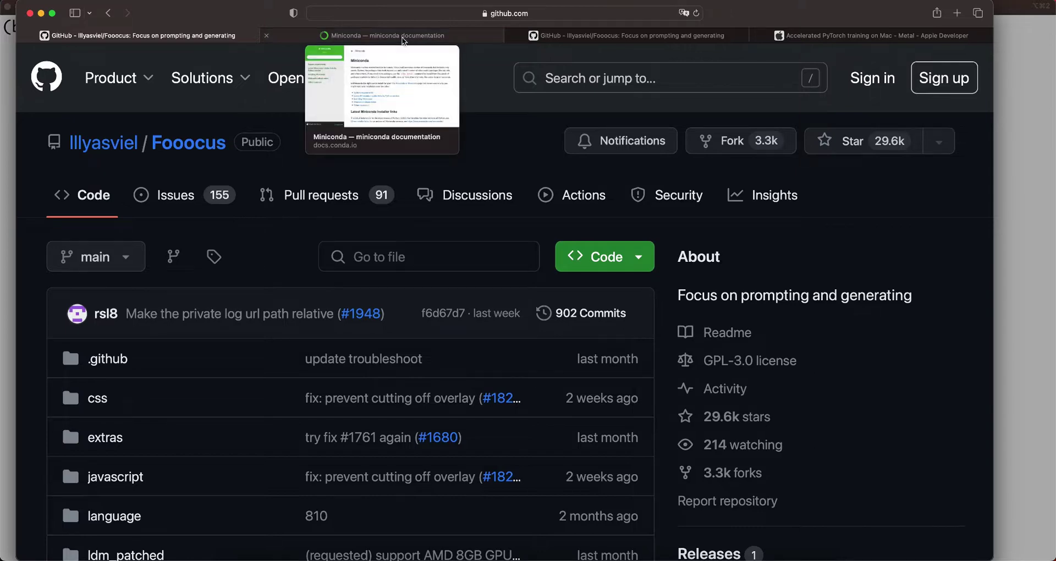
Step: Switch from the Fooocus GitHub tabs to the Miniconda documentation tab
{"action": "left_click", "coordinate": [404, 41]}
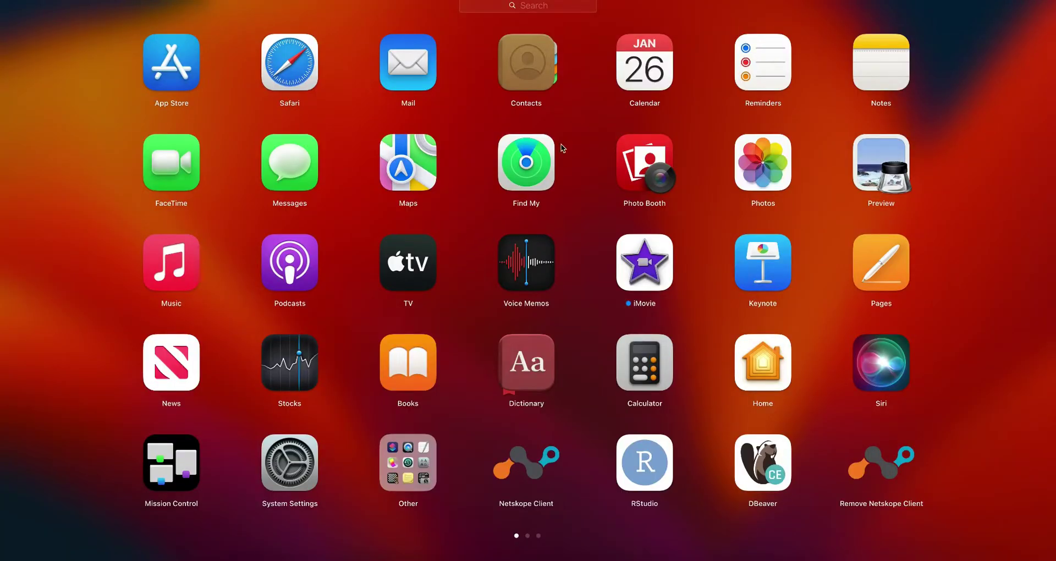
Step: Search Launchpad for 'termin' and launch Terminal
{"action": "type", "text": "termin"}
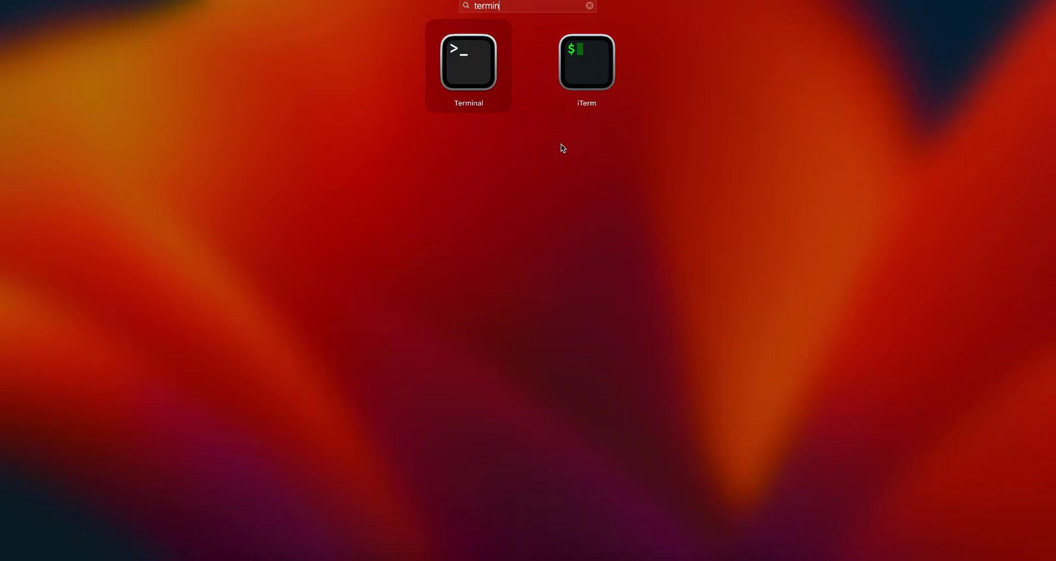
{"action": "type", "text": "``"}
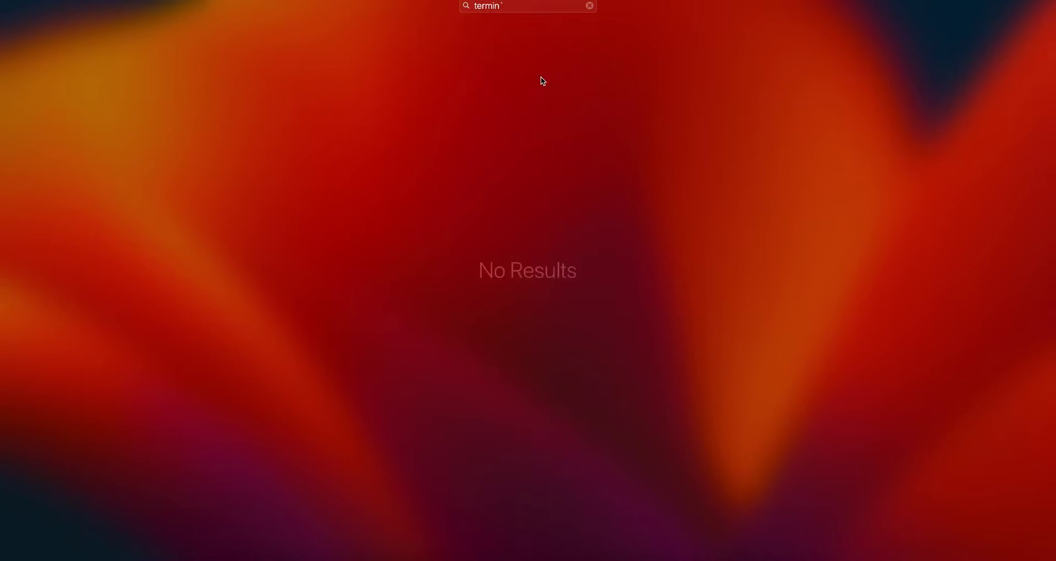
{"action": "key", "text": "ctrl+grave"}
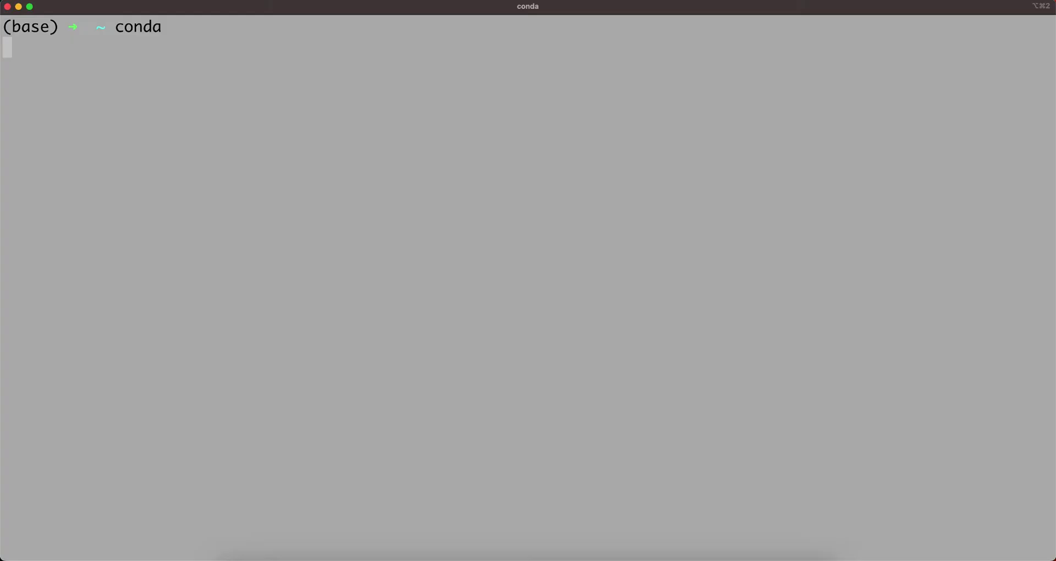
Step: Scroll through conda's help output listing its commands and options
{"action": "scroll", "coordinate": [142, 283], "scroll_direction": "up", "scroll_amount": 4}
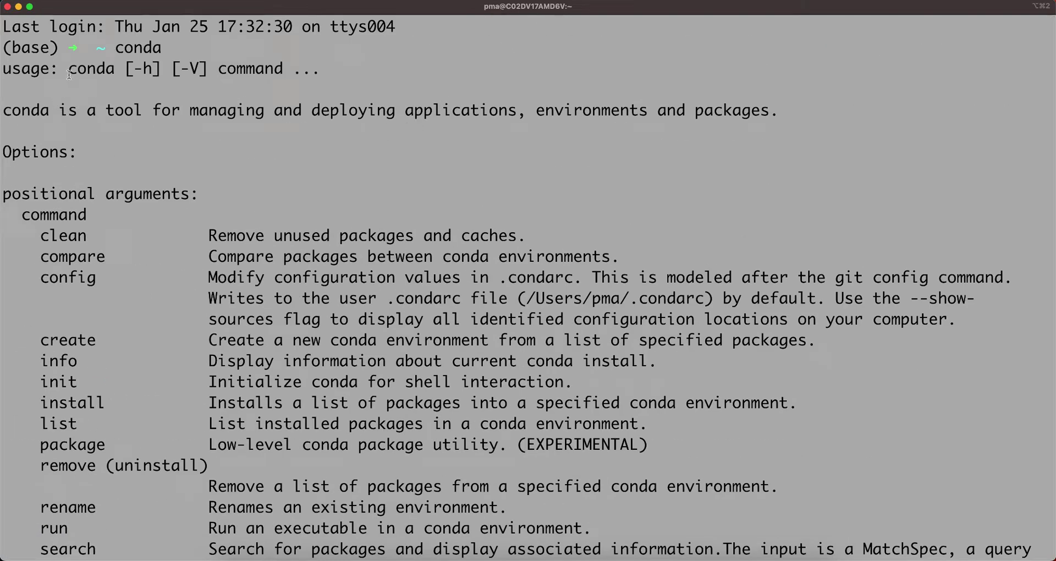
{"action": "scroll", "coordinate": [80, 312], "scroll_direction": "down", "scroll_amount": 5}
{"action": "scroll", "coordinate": [80, 311], "scroll_direction": "down", "scroll_amount": 7}
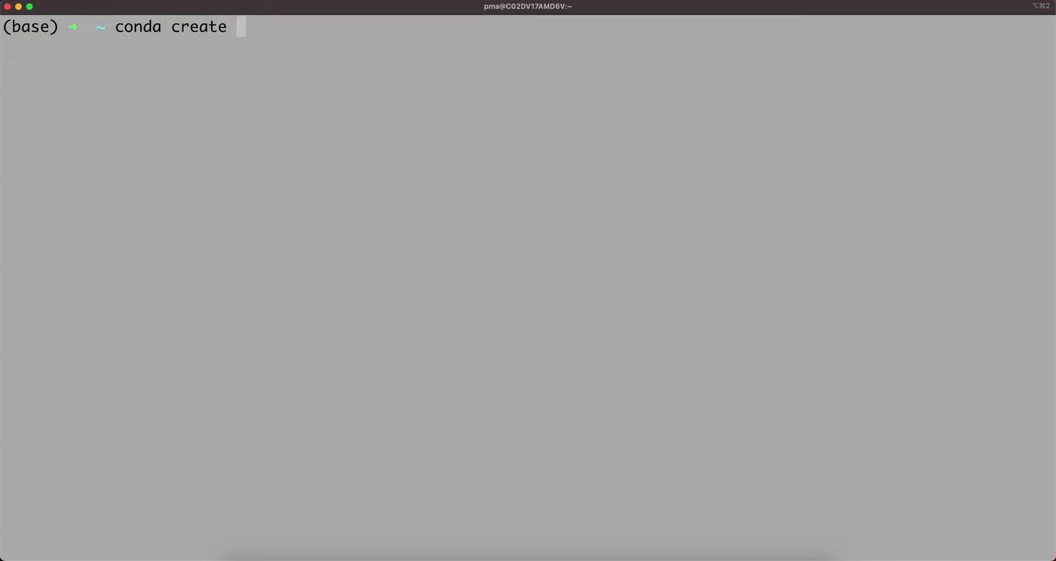
Step: Run 'conda create -n fooocus python=3.10.12 -y' to build the fooocus environment
{"action": "type", "text": "n"}
{"action": "type", "text": "fooo"}
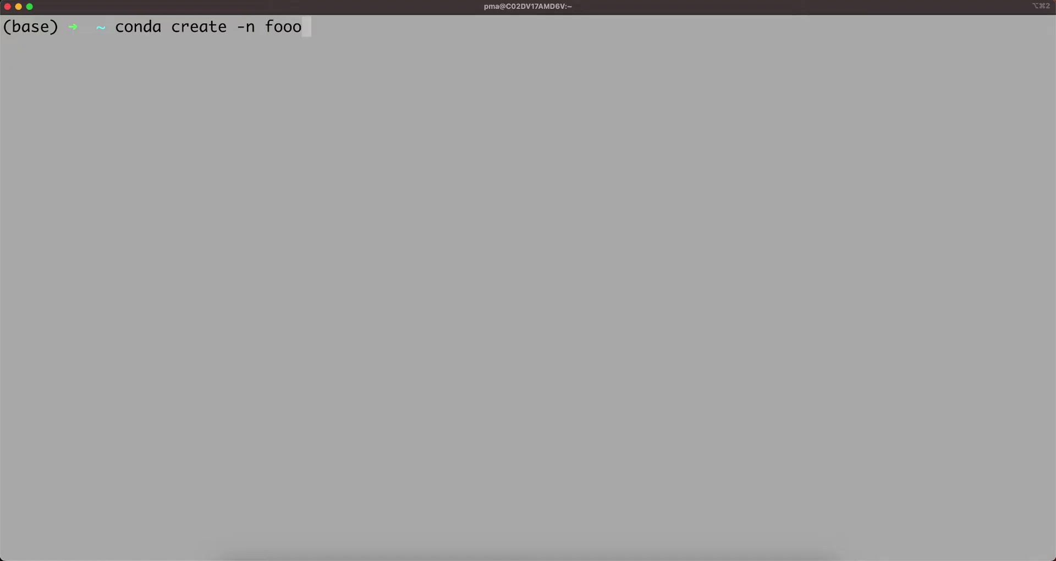
{"action": "type", "text": "cusenv"}
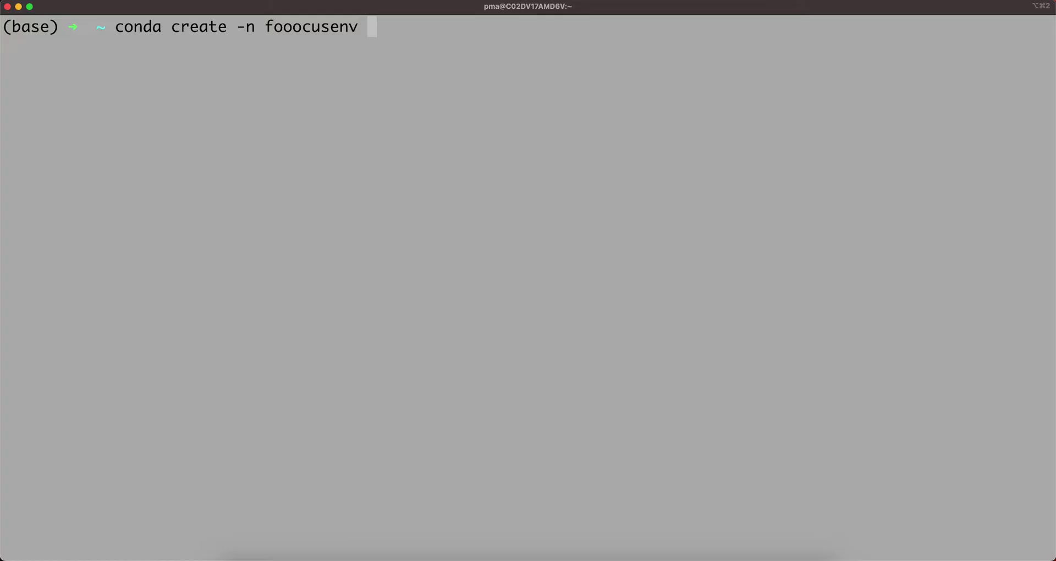
{"action": "key", "text": "BackSpace"}
{"action": "key", "text": "BackSpace"}
{"action": "key", "text": "BackSpace"}
{"action": "key", "text": "BackSpace"}
{"action": "key", "text": "BackSpace"}
{"action": "type", "text": "s python"}
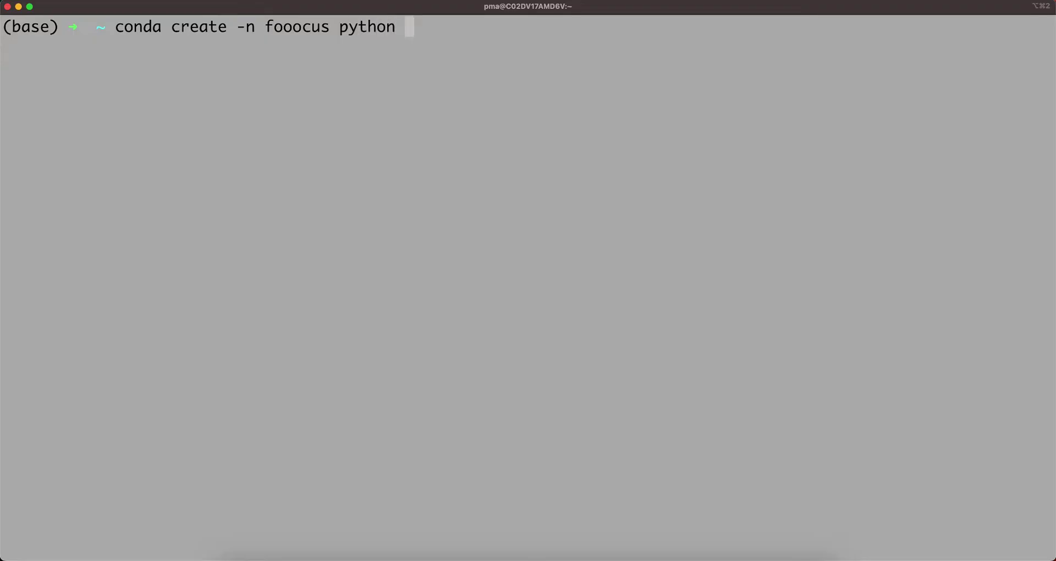
{"action": "key", "text": "BackSpace"}
{"action": "type", "text": "=3"}
{"action": "type", "text": ".10.12"}
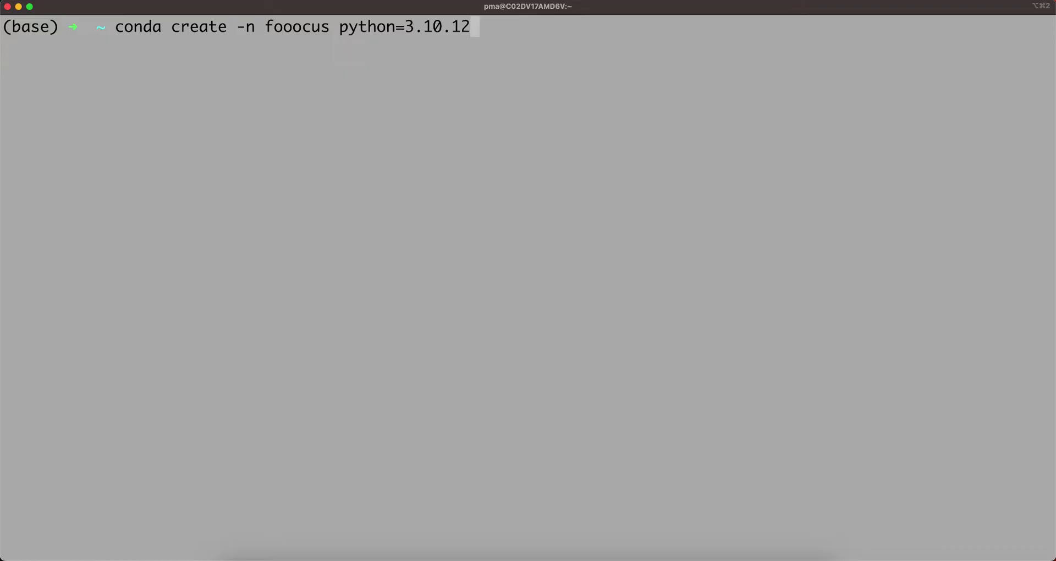
{"action": "type", "text": " -y"}
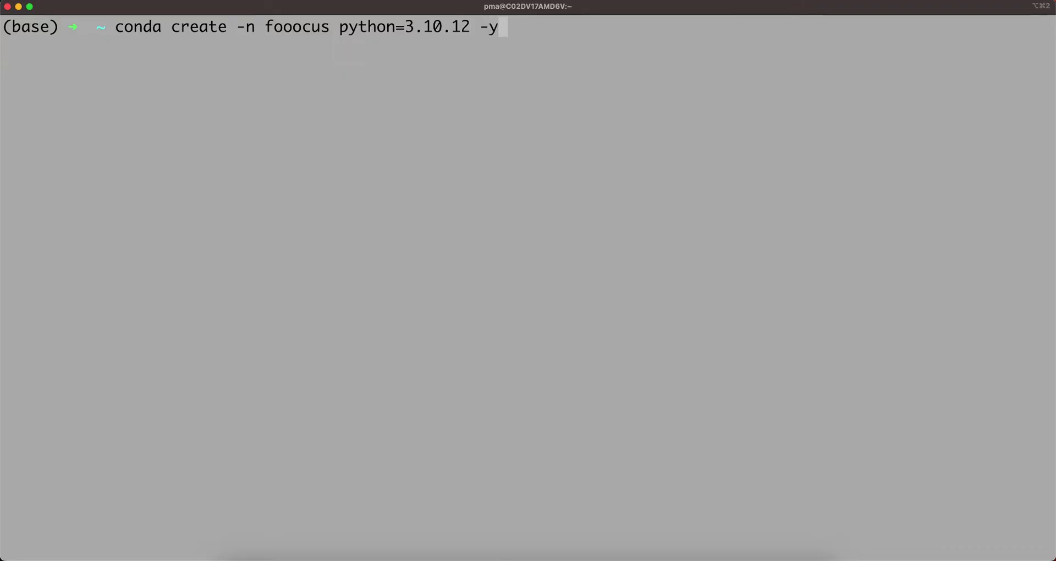
{"action": "key", "text": "Return"}
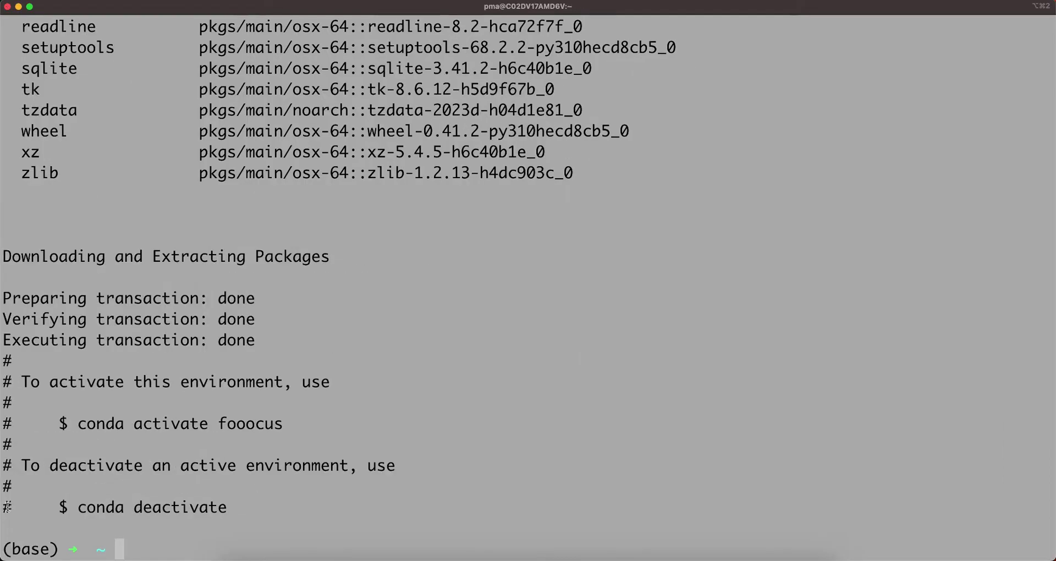
Step: Copy 'conda activate fooocus' from the output and run it at the prompt
{"action": "left_click_drag", "start_coordinate": [21, 381], "coordinate": [357, 383]}
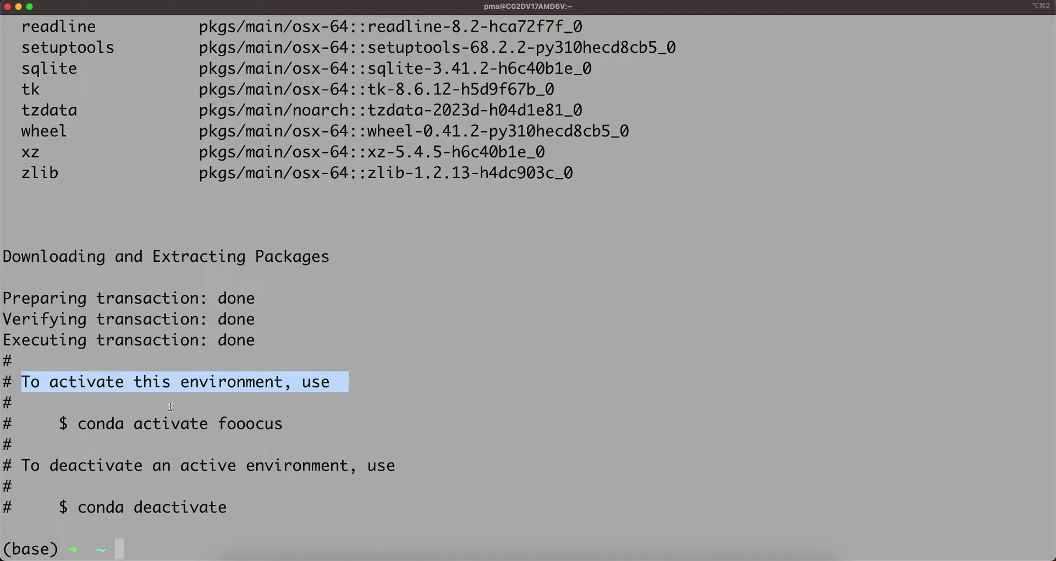
{"action": "left_click_drag", "start_coordinate": [77, 424], "coordinate": [284, 422]}
{"action": "key", "text": "super+c"}
{"action": "left_click", "coordinate": [210, 514]}
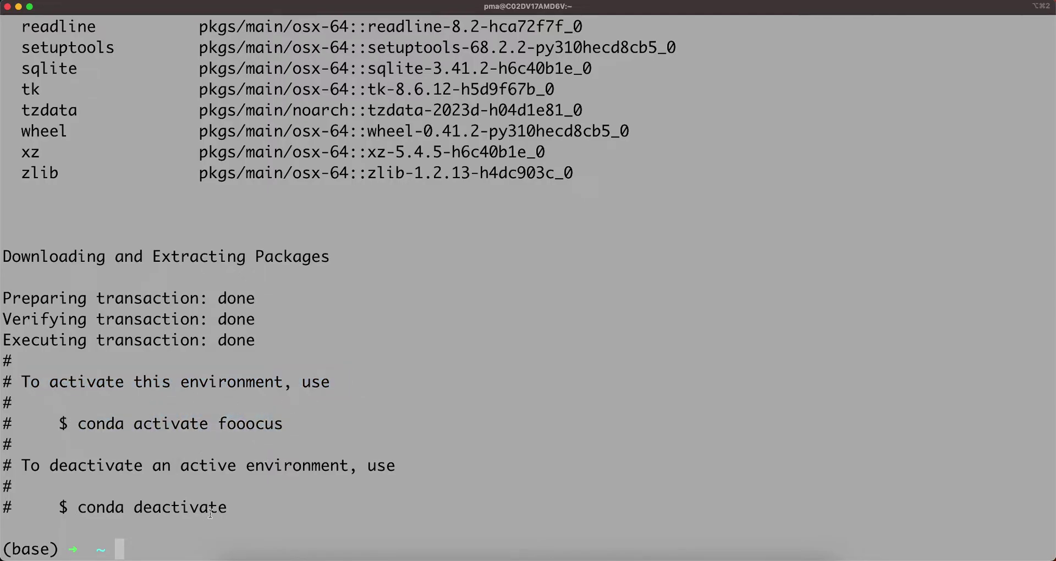
{"action": "key", "text": "super+v"}
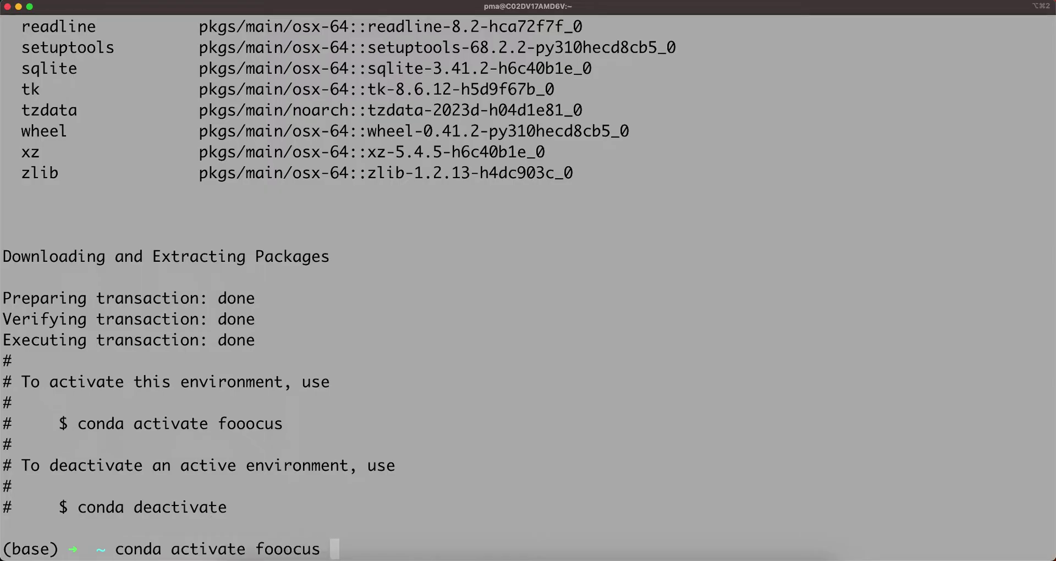
{"action": "key", "text": "Return"}
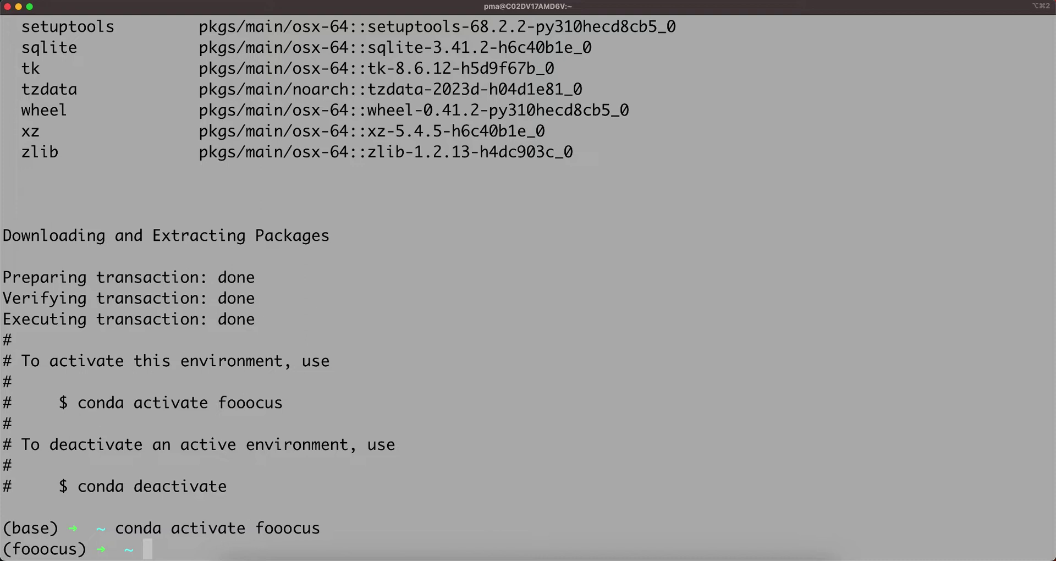
{"action": "left_click_drag", "start_coordinate": [12, 527], "coordinate": [49, 526]}
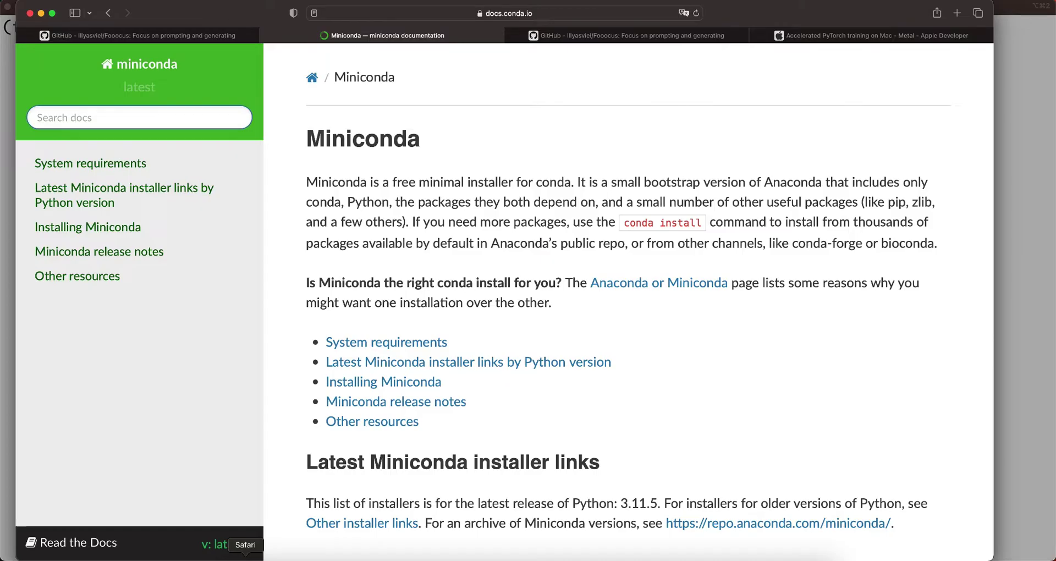
Step: On Apple's Accelerated PyTorch guide, select the 'pip3 install --pre torch torchvision torchaudio' command
{"action": "left_click", "coordinate": [844, 36]}
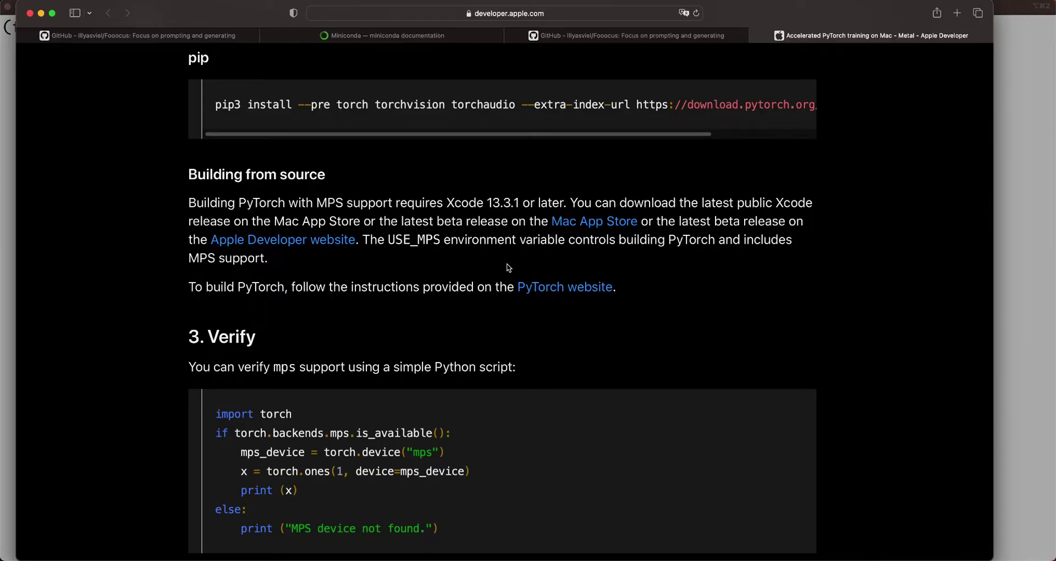
{"action": "scroll", "coordinate": [517, 255], "scroll_direction": "up", "scroll_amount": 3}
{"action": "scroll", "coordinate": [507, 263], "scroll_direction": "down", "scroll_amount": 3}
{"action": "scroll", "coordinate": [506, 263], "scroll_direction": "up", "scroll_amount": 1}
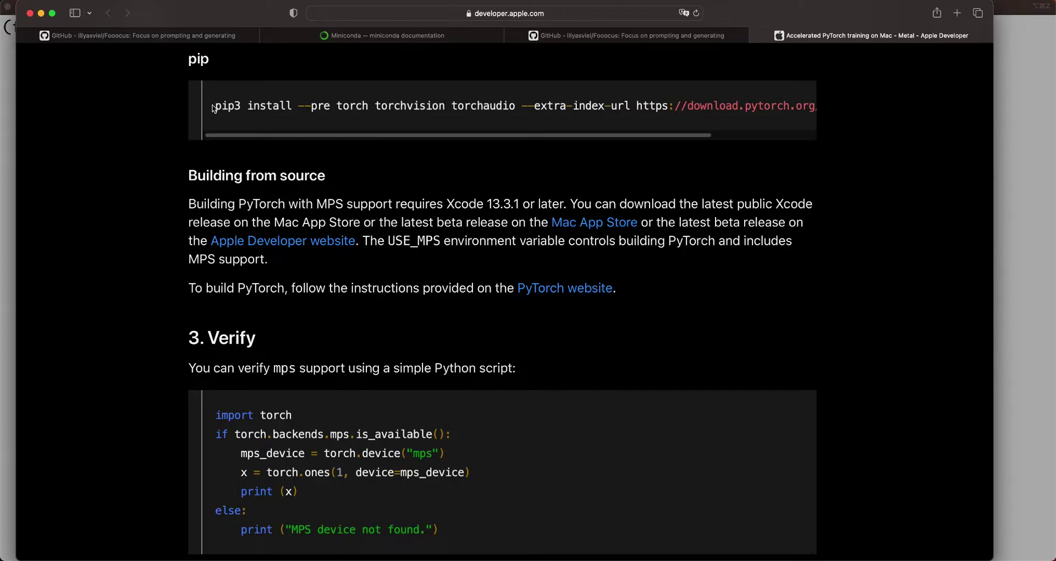
{"action": "left_click_drag", "start_coordinate": [214, 105], "coordinate": [847, 107]}
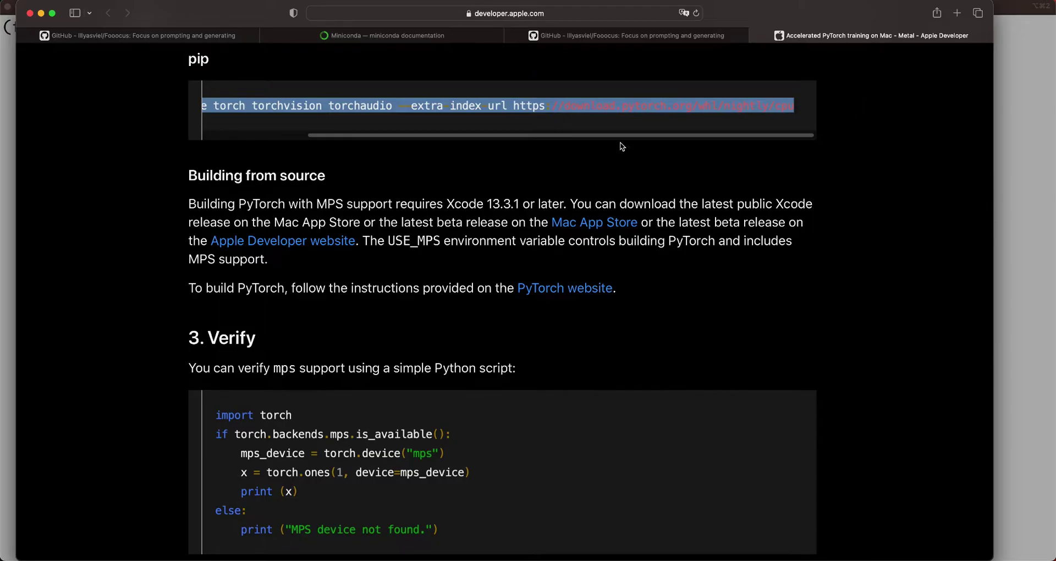
{"action": "left_click_drag", "start_coordinate": [472, 136], "coordinate": [338, 136]}
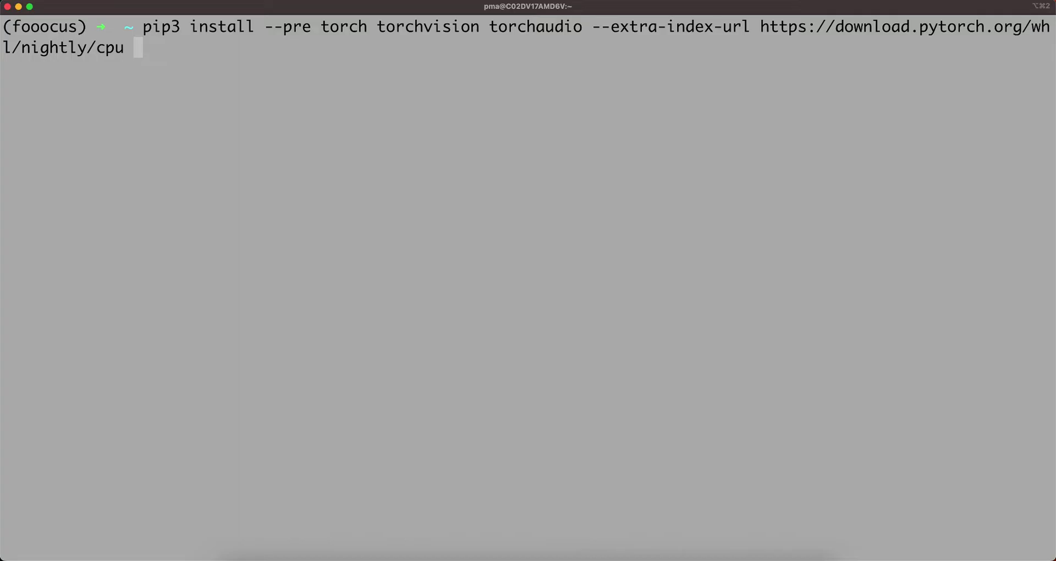
Step: Run the pasted pip3 command to install nightly torch, torchvision and torchaudio
{"action": "key", "text": "Return"}
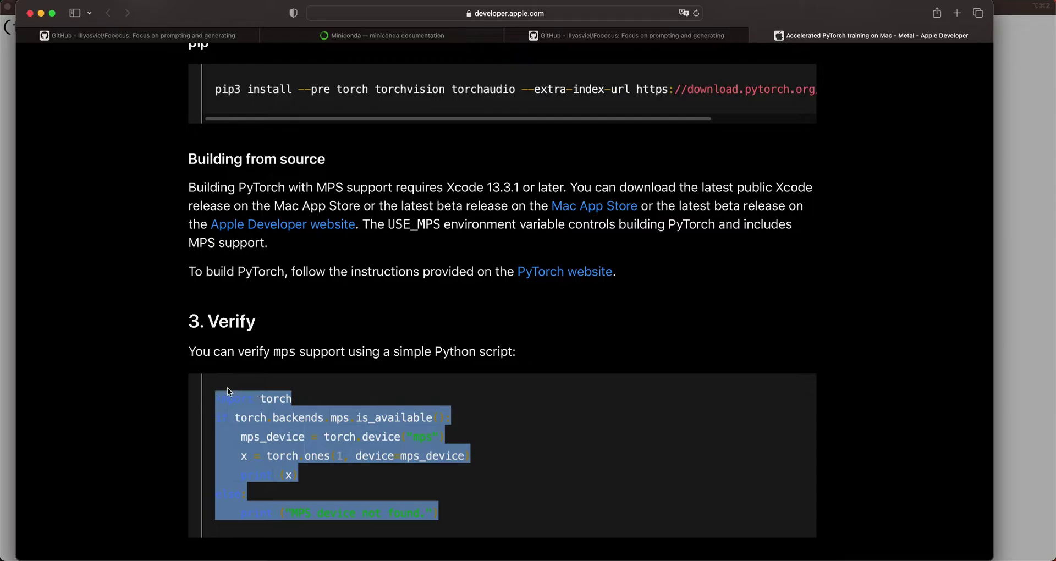
Step: Select the whole MPS verification Python script under '3. Verify'
{"action": "left_click_drag", "start_coordinate": [216, 396], "coordinate": [456, 517]}
{"action": "key", "text": "super+c"}
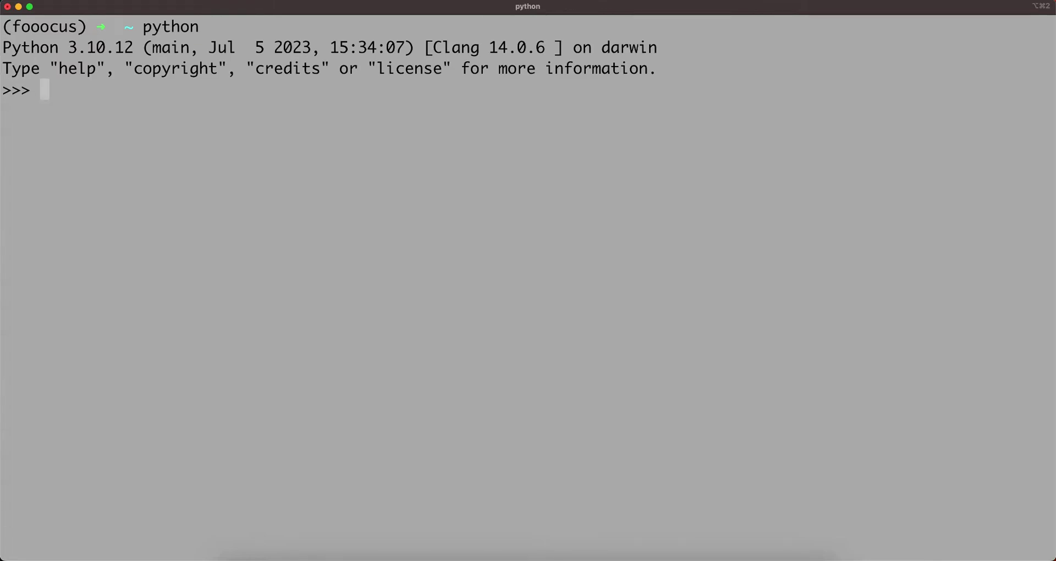
Step: Import torch, run the pasted MPS check showing tensor([1.], device='mps:0'), then quit()
{"action": "type", "text": "import torch"}
{"action": "key", "text": "Return"}
{"action": "key", "text": "super+v"}
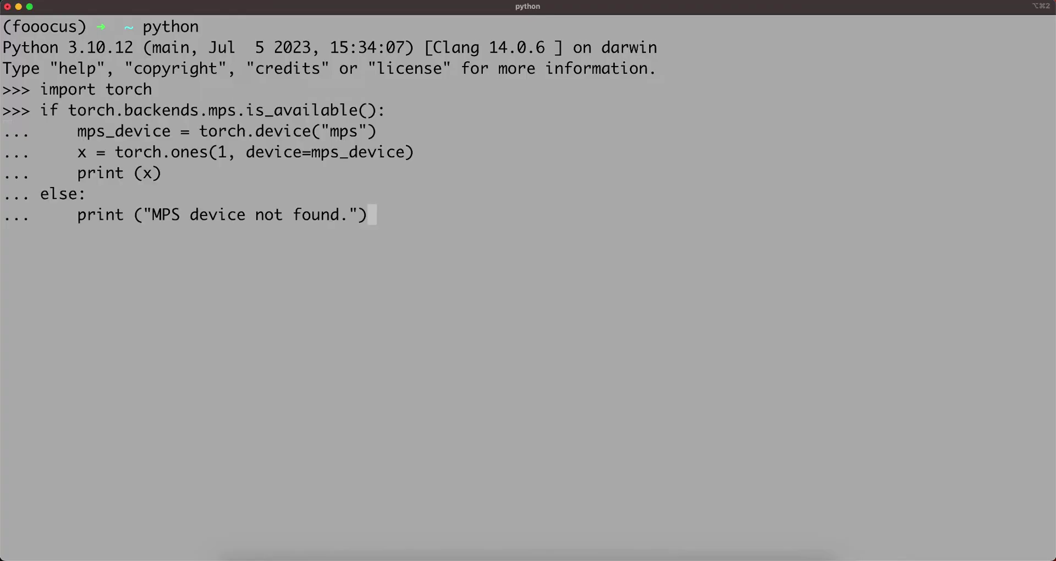
{"action": "key", "text": "Return"}
{"action": "key", "text": "Return"}
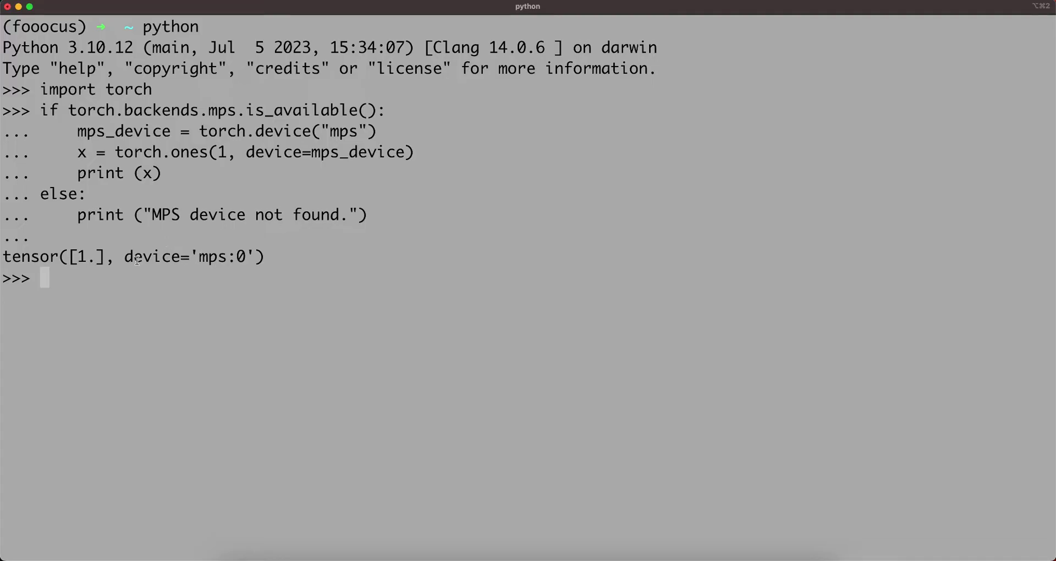
{"action": "left_click_drag", "start_coordinate": [5, 256], "coordinate": [268, 260]}
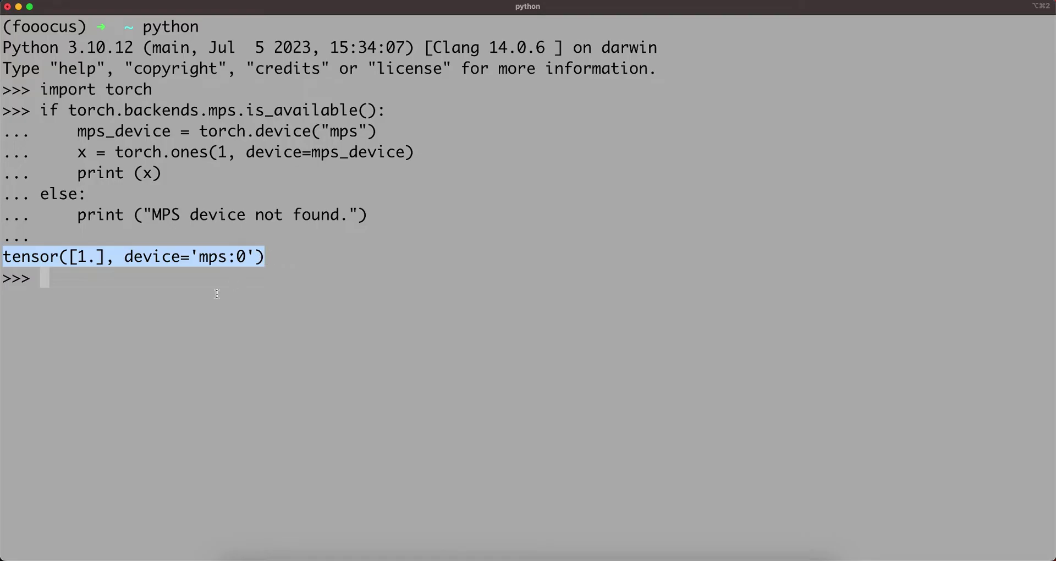
{"action": "left_click", "coordinate": [199, 308]}
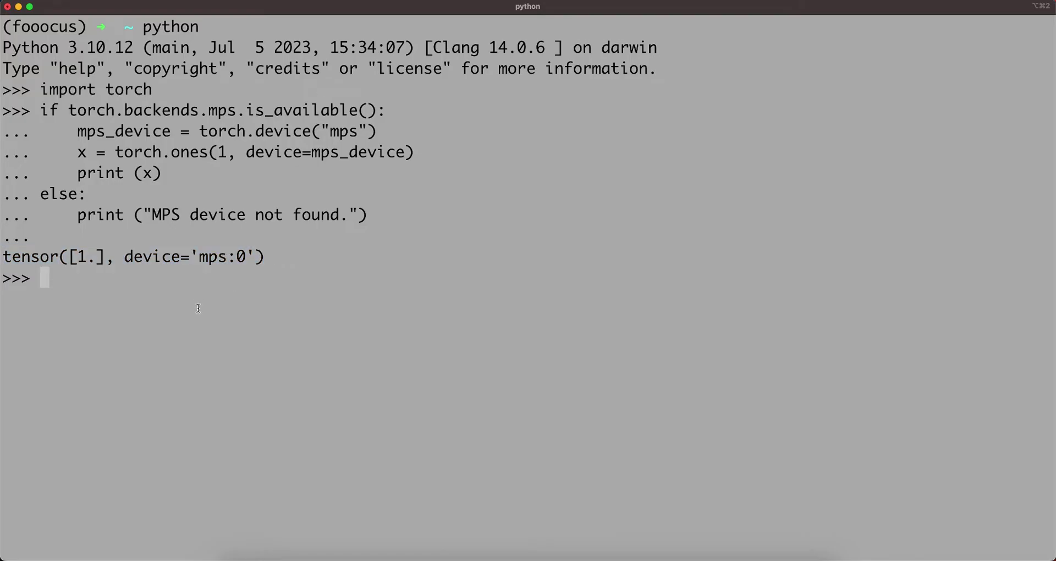
{"action": "type", "text": "quit()"}
{"action": "key", "text": "Return"}
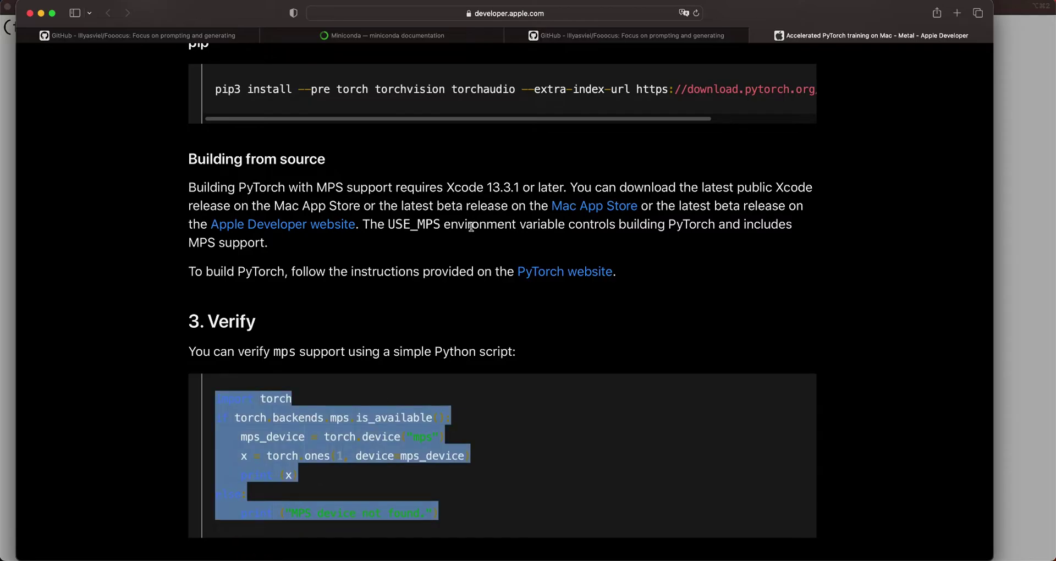
Step: Scroll to the Mac section of the Fooocus README and select its git clone command
{"action": "left_click", "coordinate": [178, 37]}
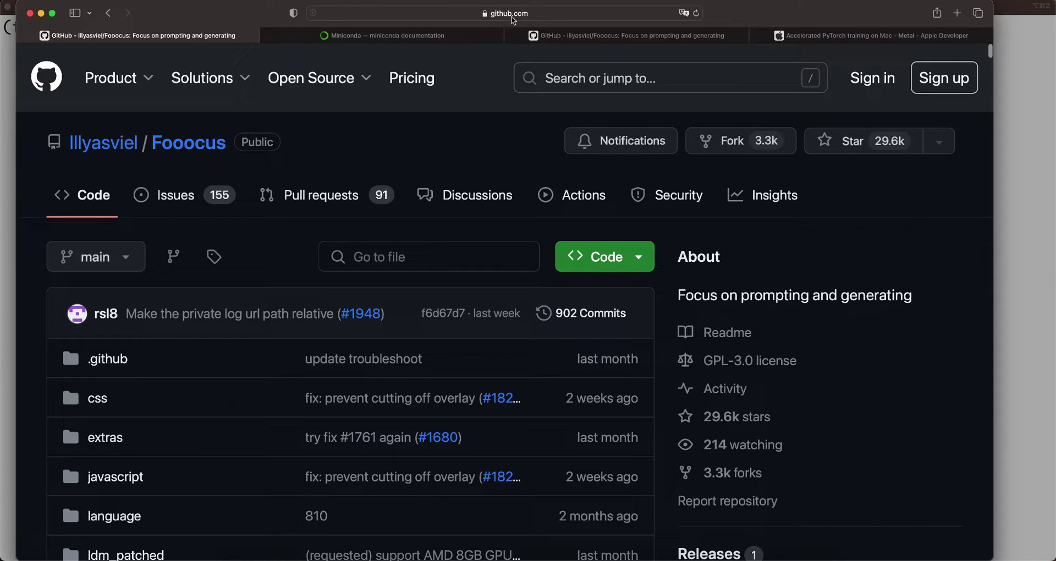
{"action": "left_click", "coordinate": [577, 37]}
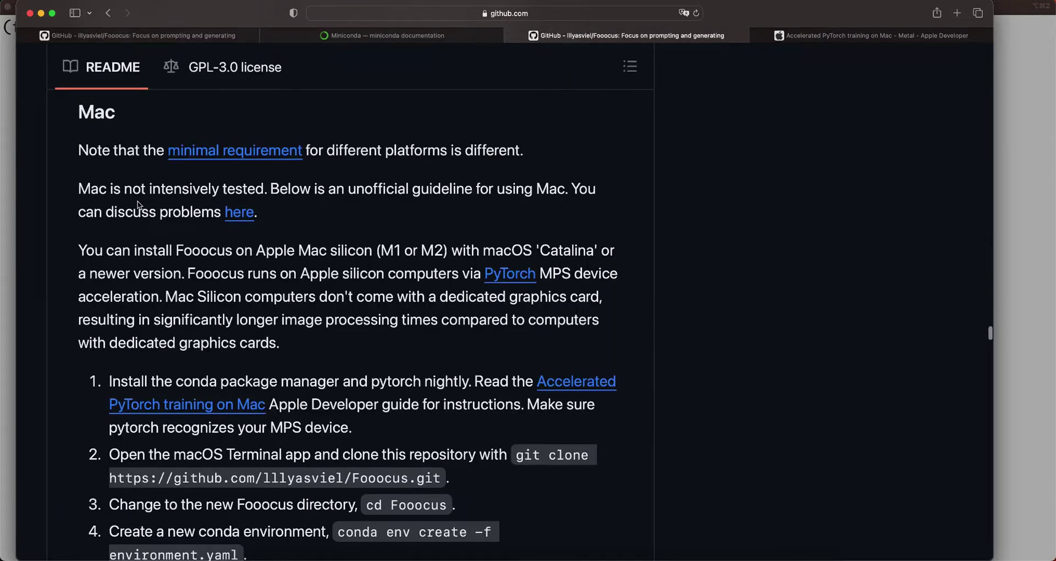
{"action": "scroll", "coordinate": [117, 319], "scroll_direction": "down", "scroll_amount": 1}
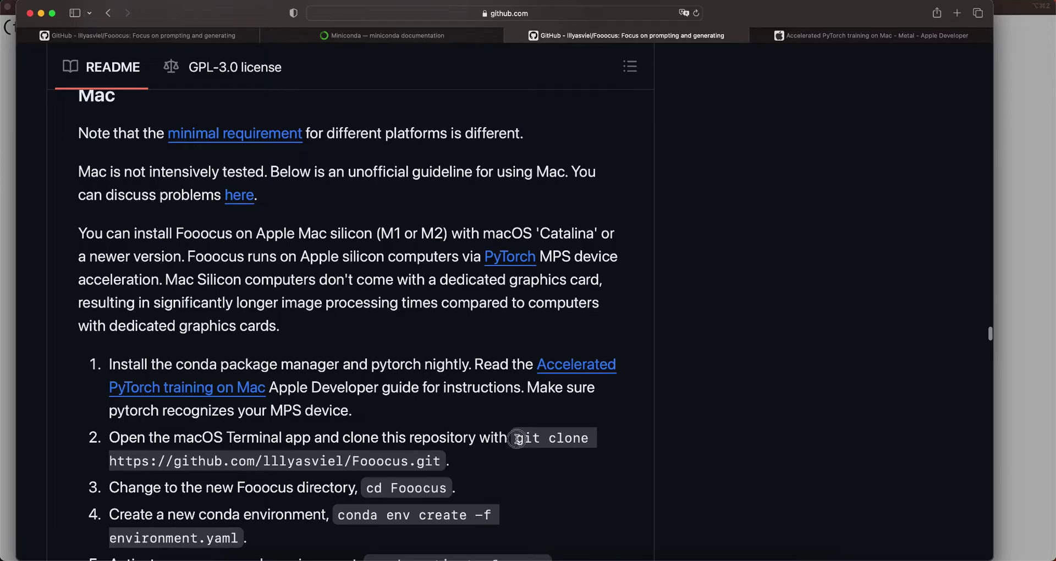
{"action": "left_click_drag", "start_coordinate": [514, 438], "coordinate": [456, 460]}
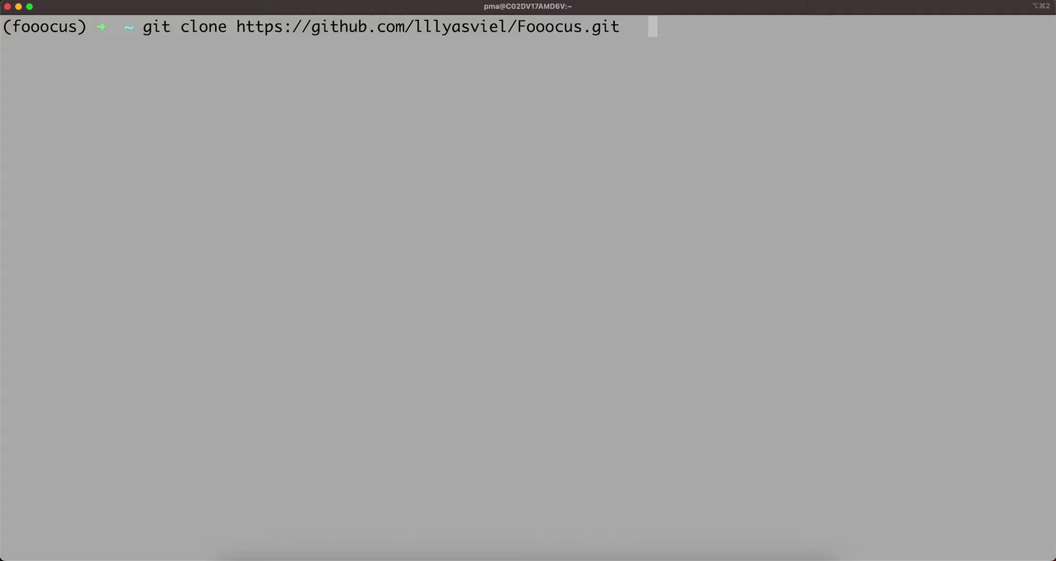
Step: Clone the lllyasviel/Fooocus repo, cd into Fooocus, and open that folder in Finder with 'open .'
{"action": "key", "text": "Return"}
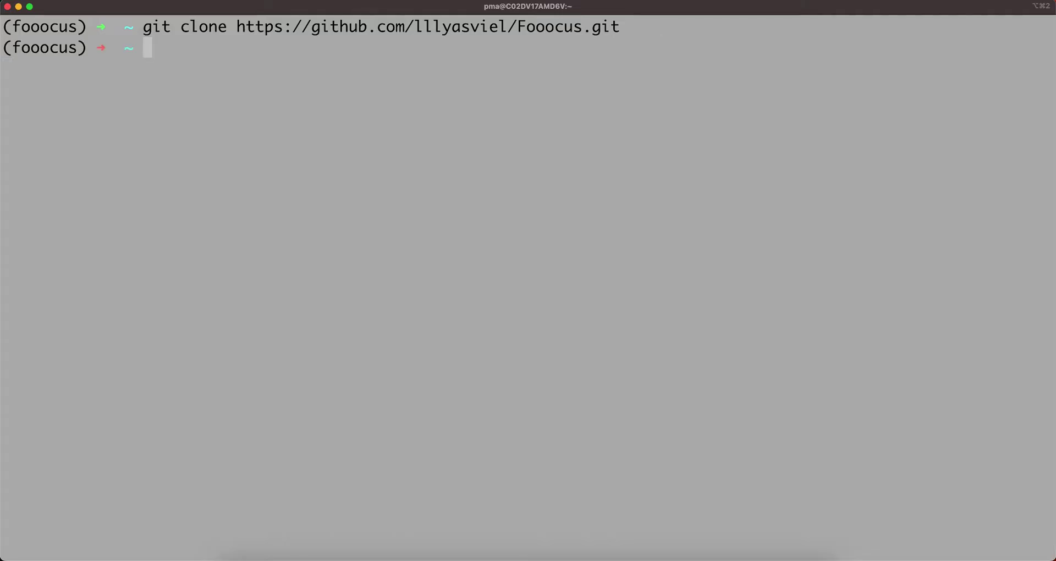
{"action": "type", "text": "cd Fooc"}
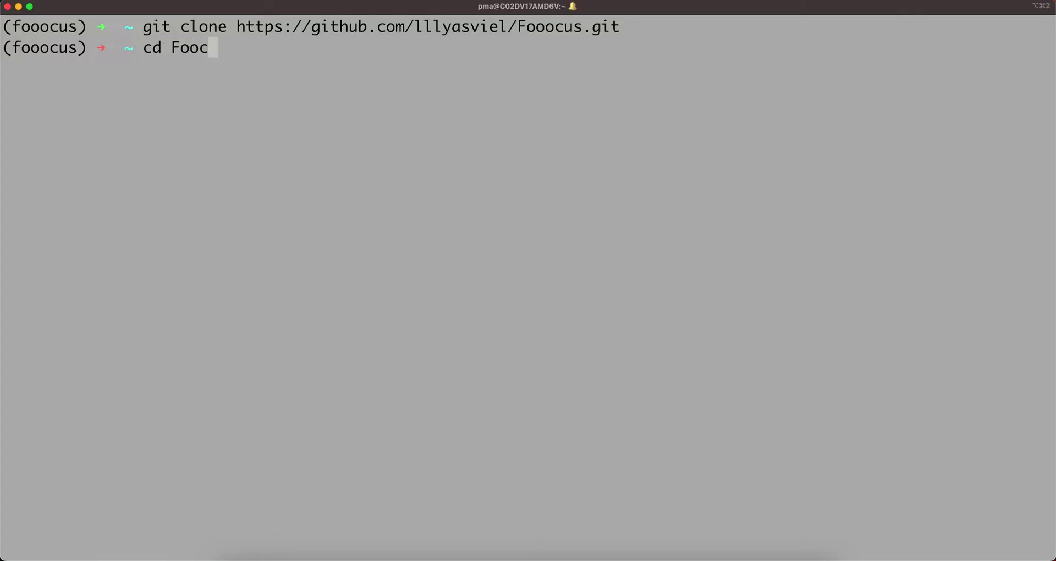
{"action": "key", "text": "BackSpace"}
{"action": "key", "text": "Tab"}
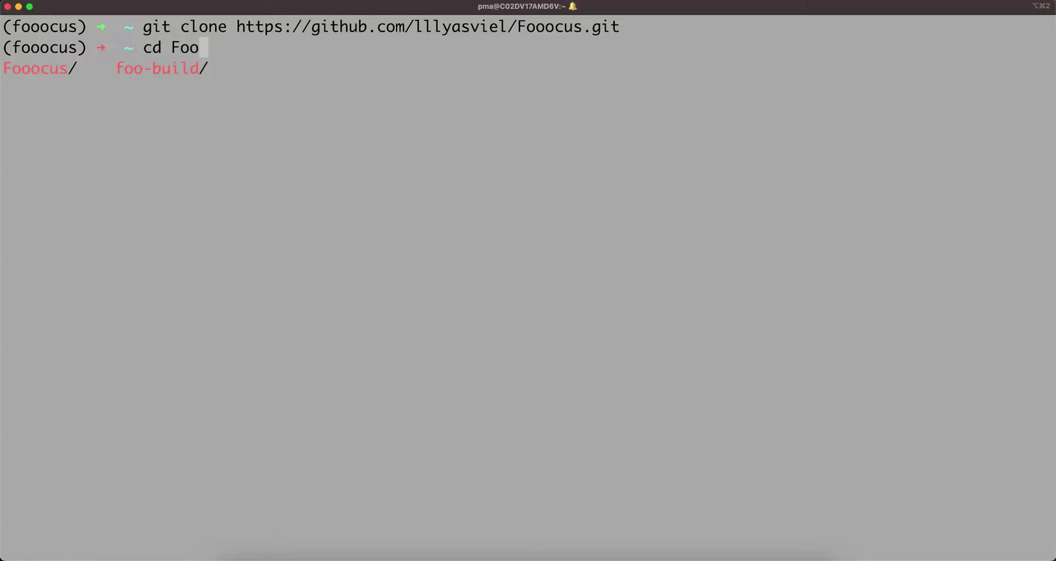
{"action": "type", "text": "o"}
{"action": "key", "text": "Tab"}
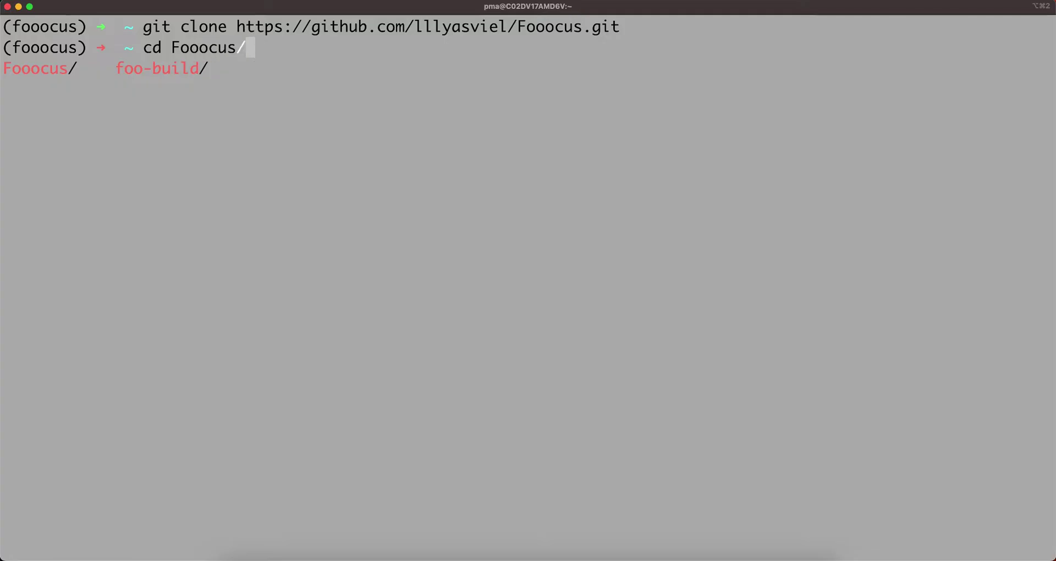
{"action": "key", "text": "Return"}
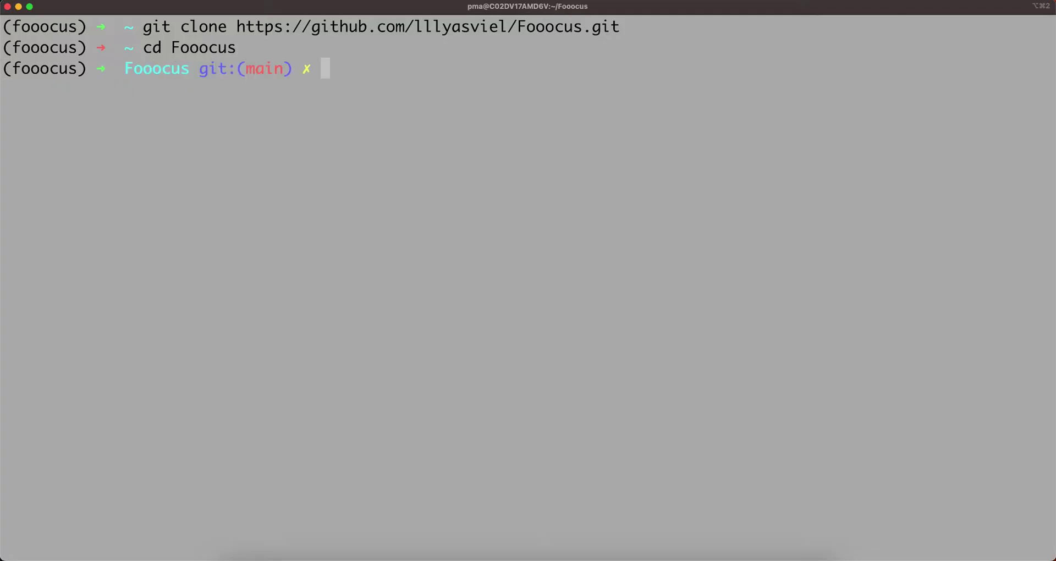
{"action": "type", "text": "open ."}
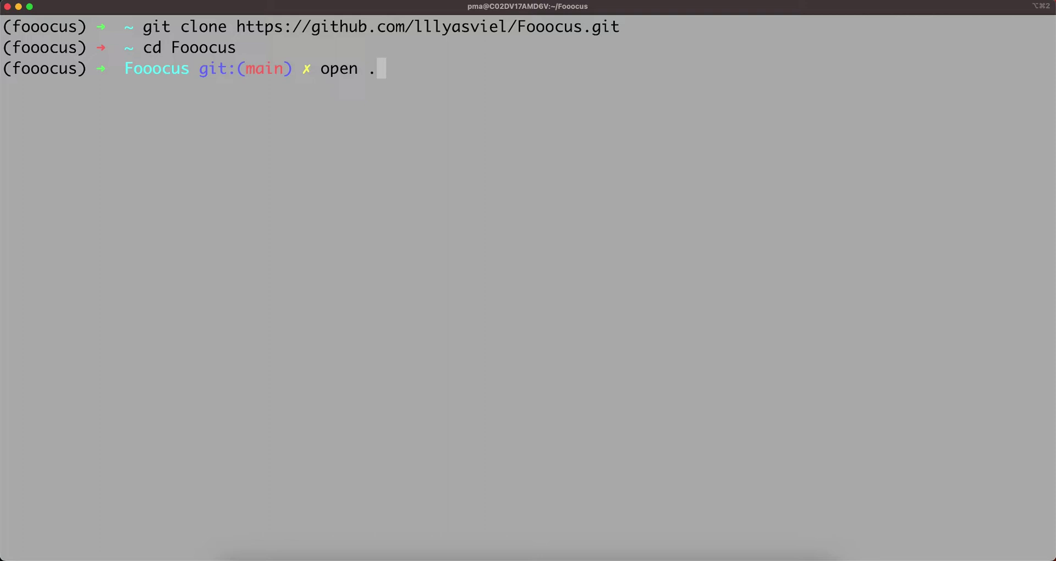
{"action": "key", "text": "Return"}
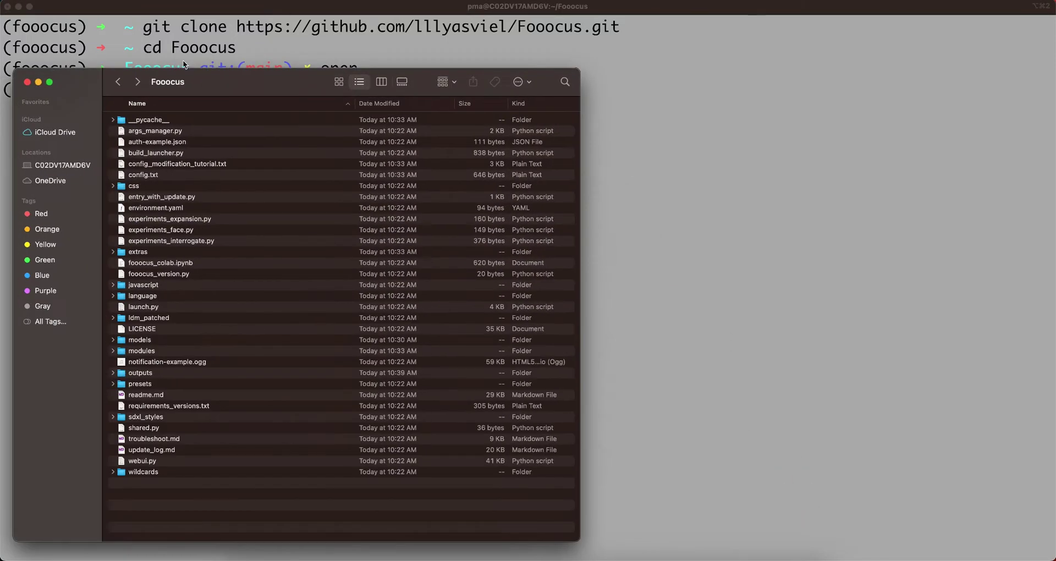
{"action": "left_click_drag", "start_coordinate": [229, 81], "coordinate": [296, 46]}
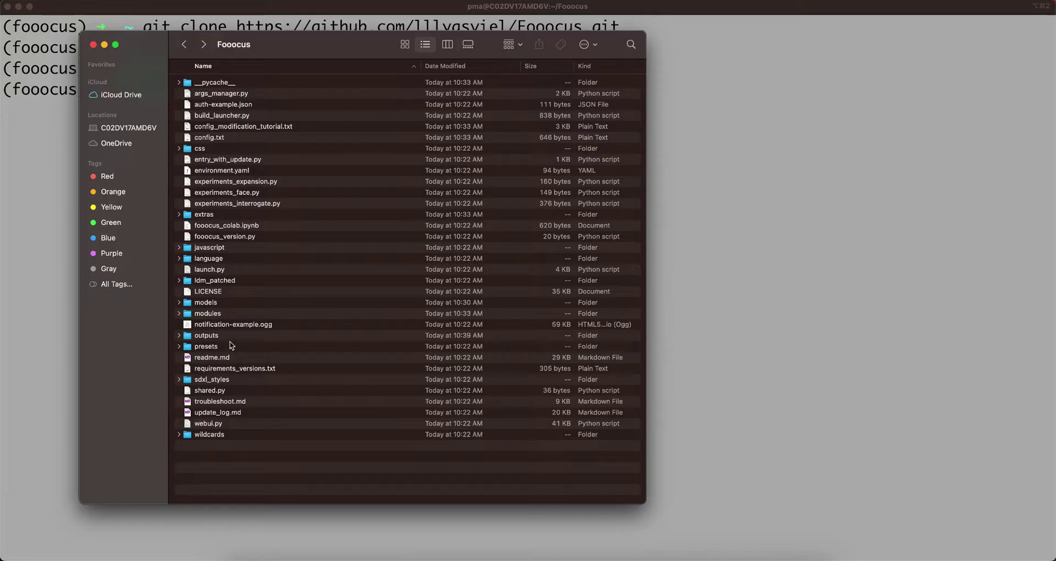
{"action": "left_click", "coordinate": [228, 372]}
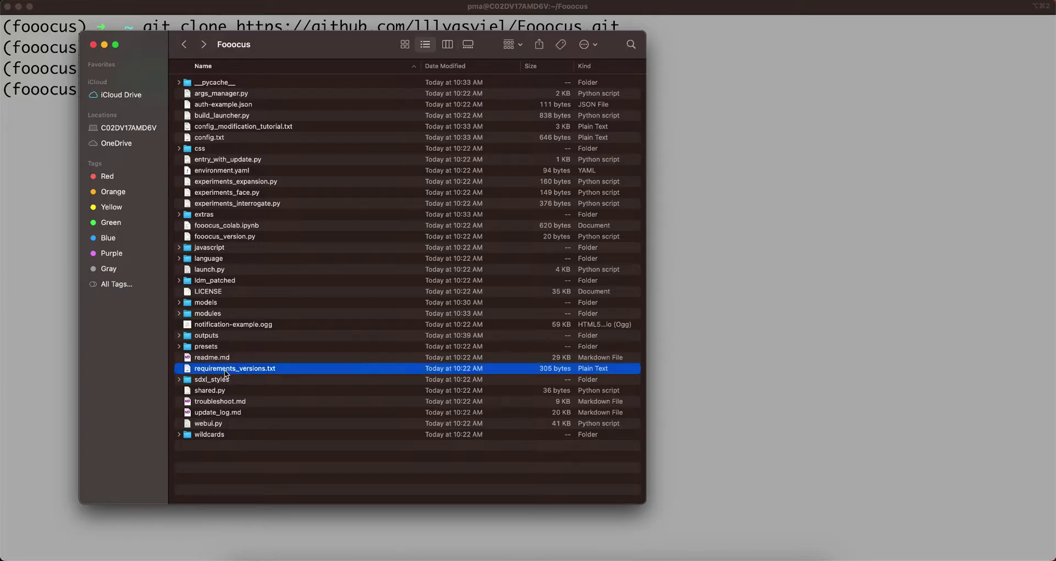
{"action": "double_click", "coordinate": [225, 374]}
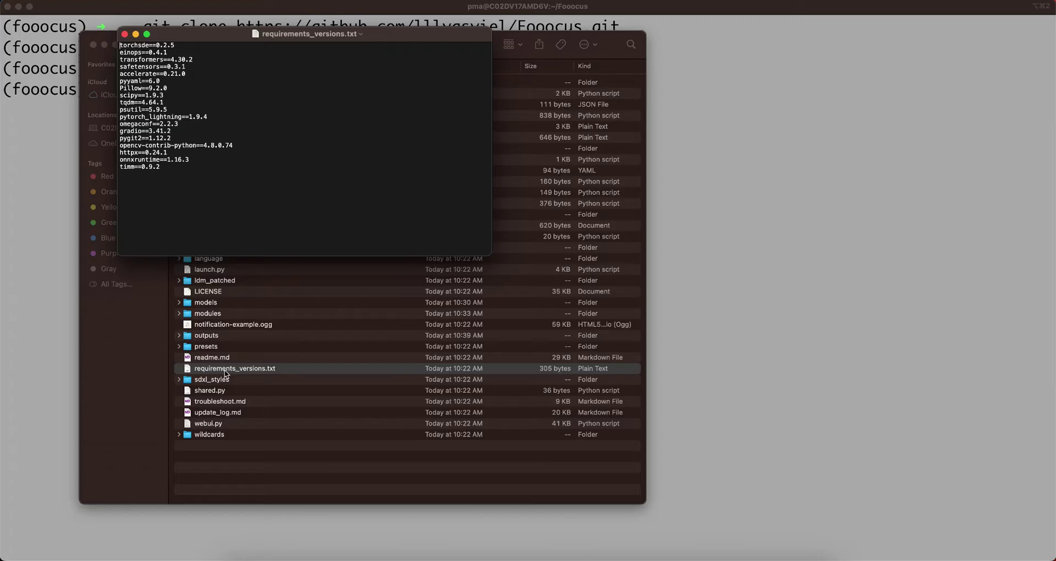
{"action": "left_click_drag", "start_coordinate": [286, 37], "coordinate": [483, 202]}
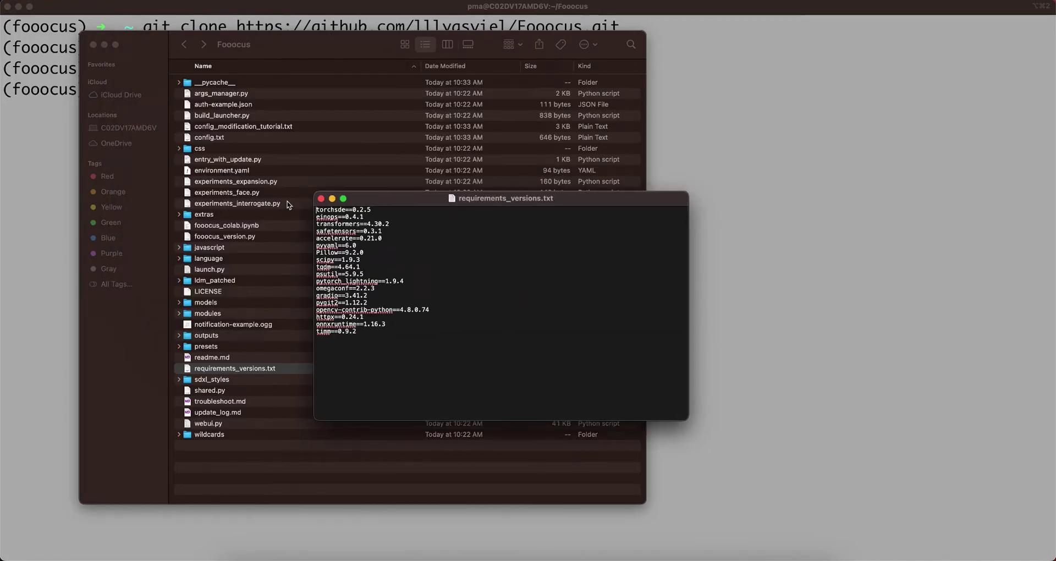
{"action": "left_click", "coordinate": [333, 199]}
{"action": "left_click_drag", "start_coordinate": [275, 47], "coordinate": [438, 42]}
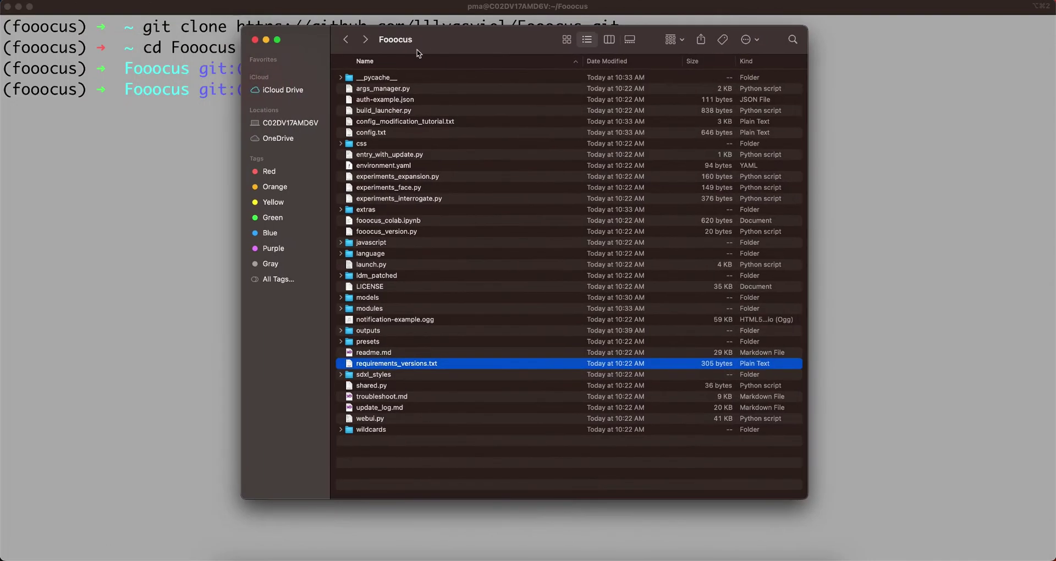
Step: Run pip install -r requirements_versions.txt and select the list of installed packages
{"action": "left_click", "coordinate": [187, 139]}
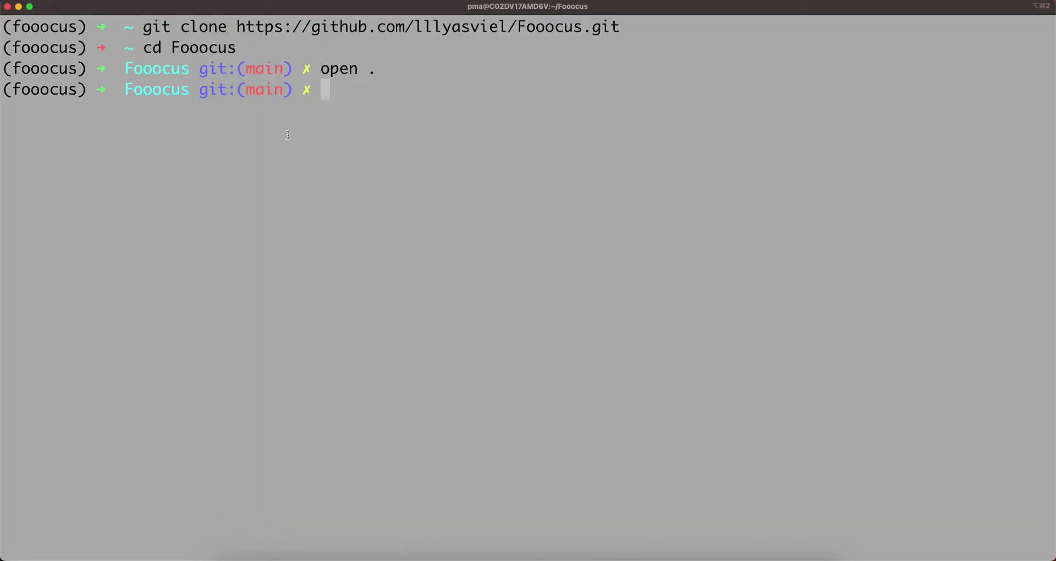
{"action": "type", "text": "pip in"}
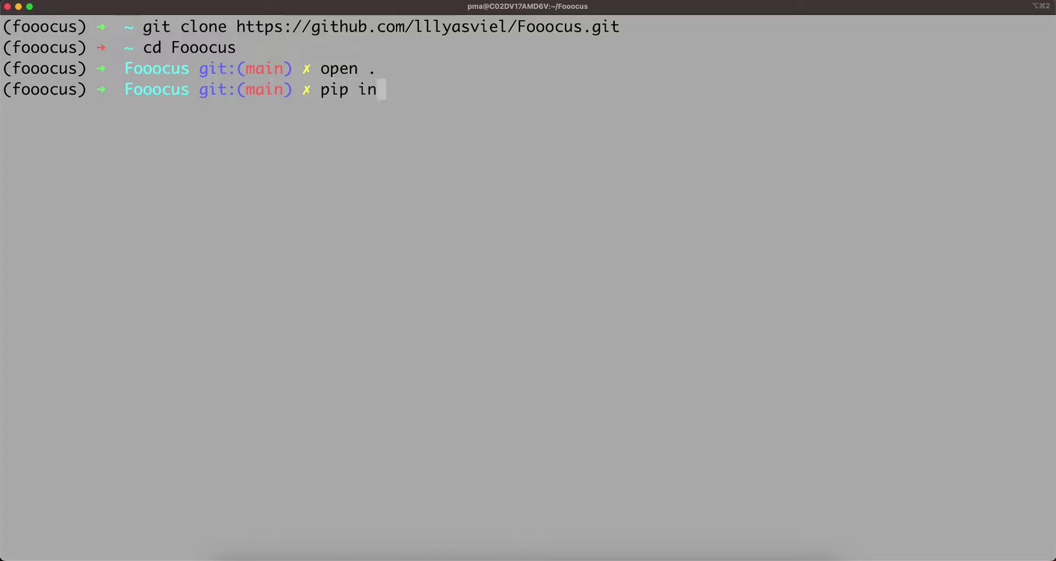
{"action": "type", "text": "stall -r "}
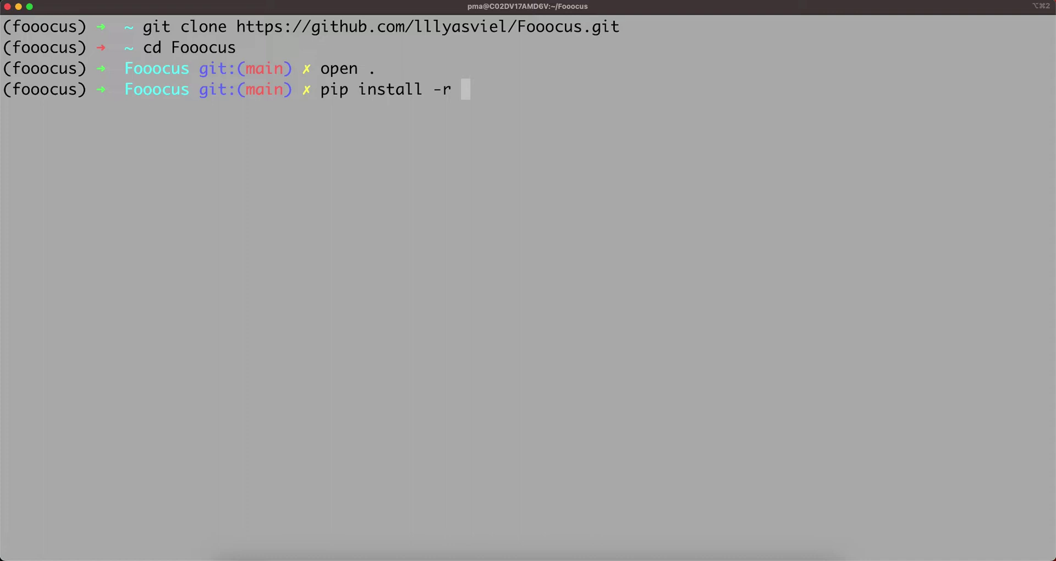
{"action": "type", "text": "requirements_versions.txt"}
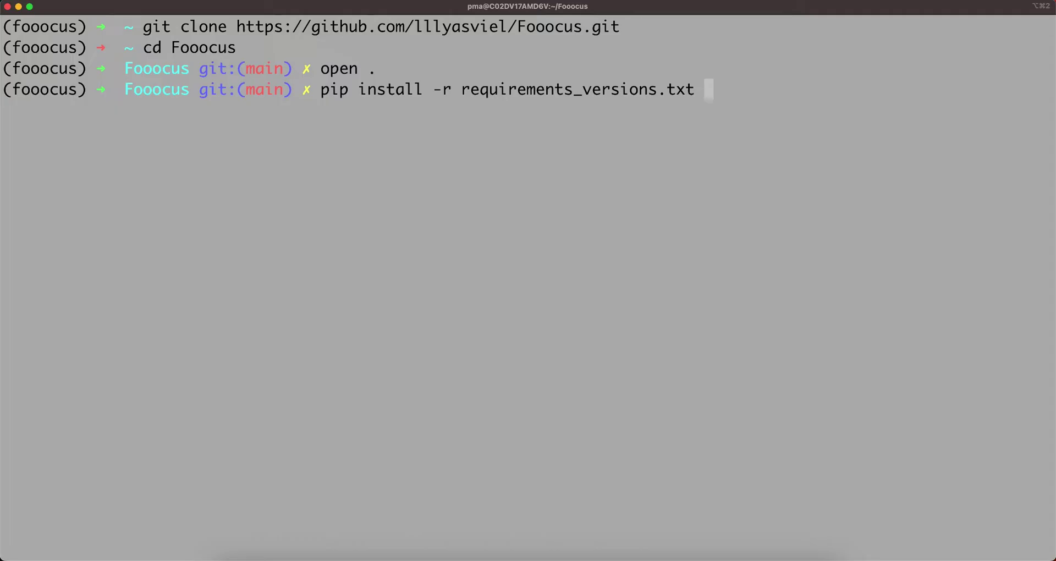
{"action": "key", "text": "Return"}
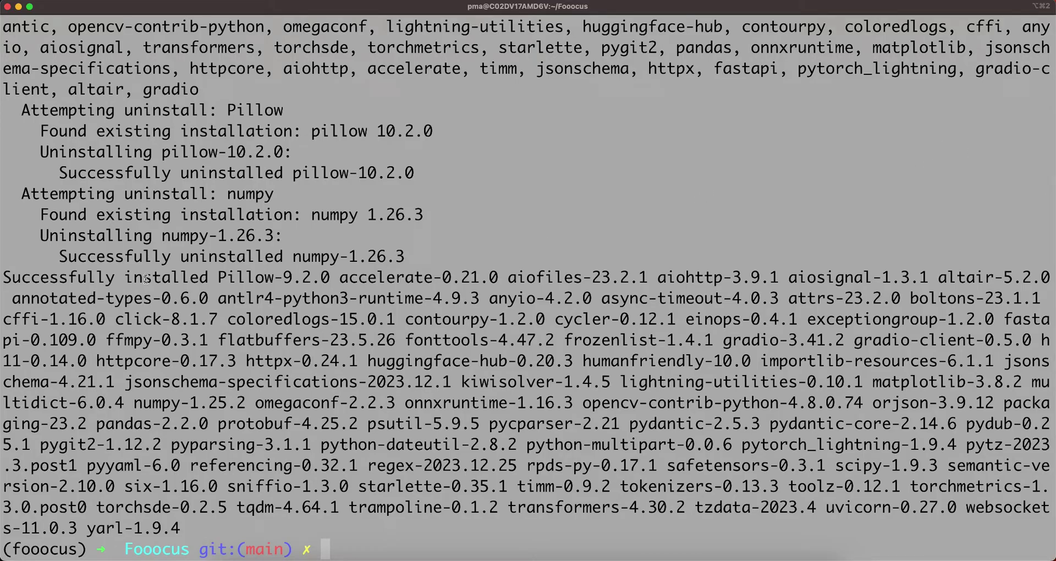
{"action": "left_click_drag", "start_coordinate": [217, 277], "coordinate": [385, 519]}
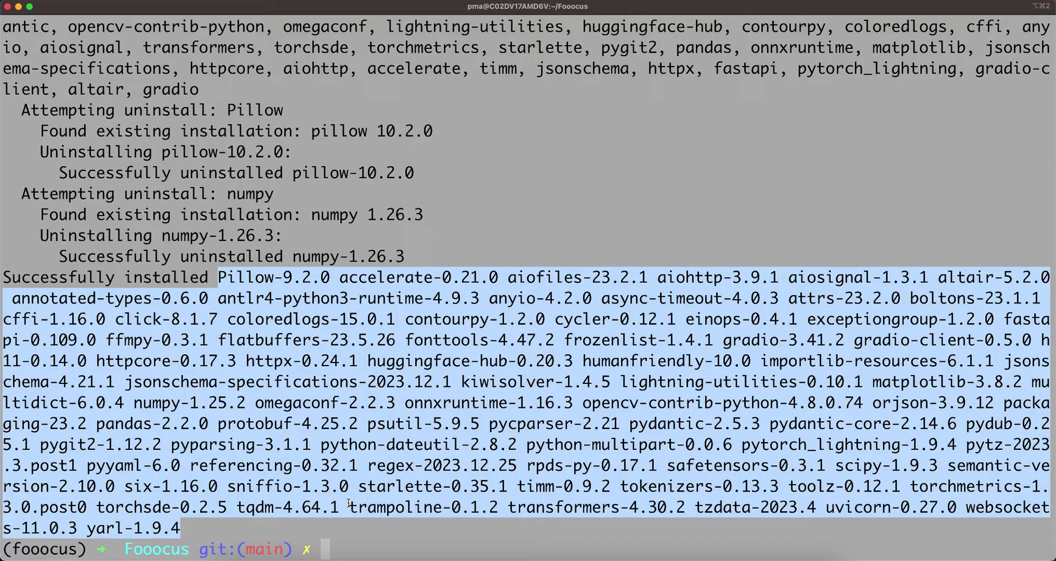
Step: Find and select the launch command python entry_with_update.py in step 7 of the README
{"action": "key", "text": "super+Tab"}
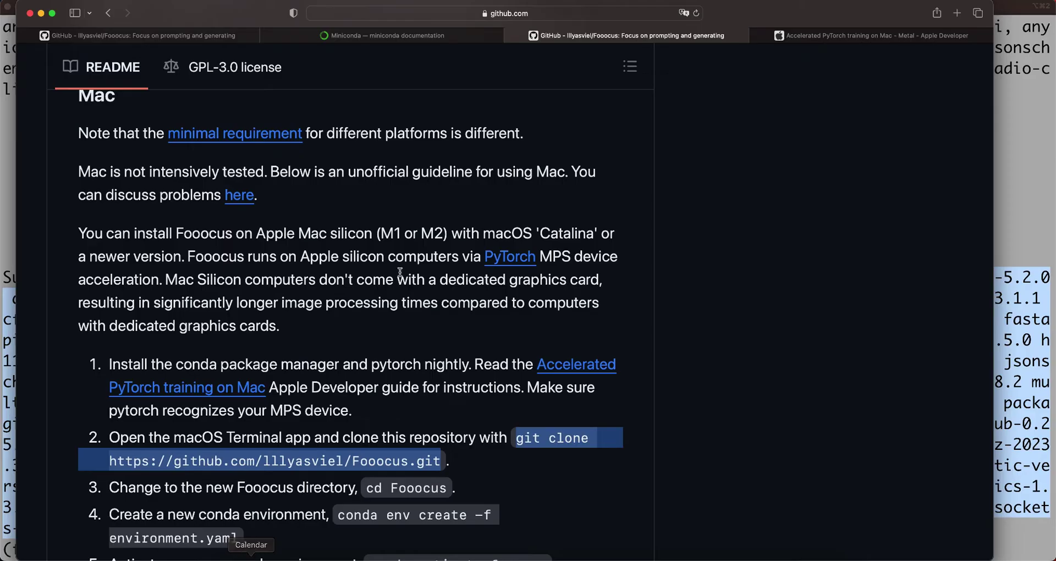
{"action": "scroll", "coordinate": [304, 337], "scroll_direction": "down", "scroll_amount": 5}
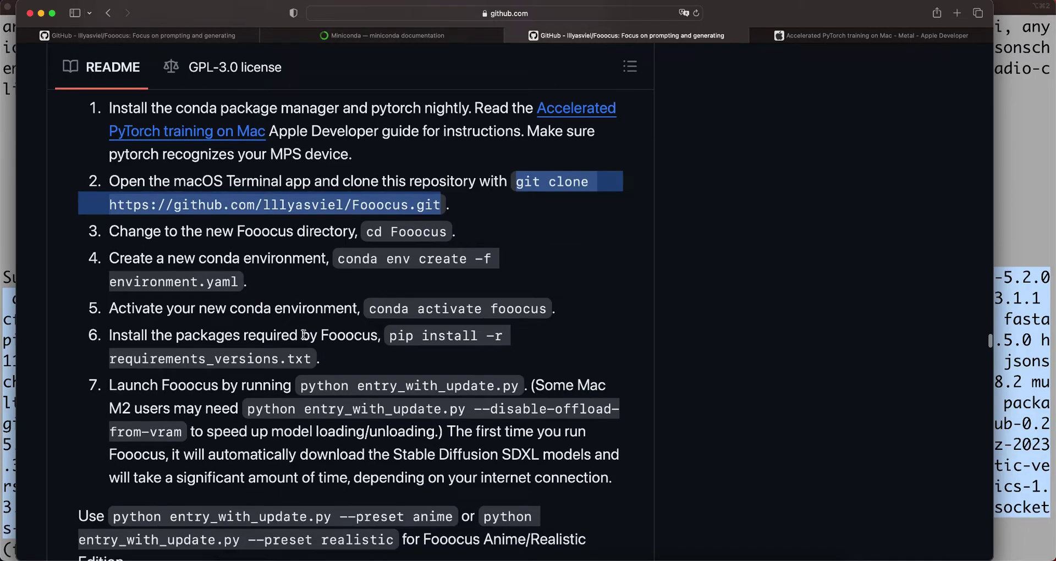
{"action": "scroll", "coordinate": [304, 335], "scroll_direction": "down", "scroll_amount": 2}
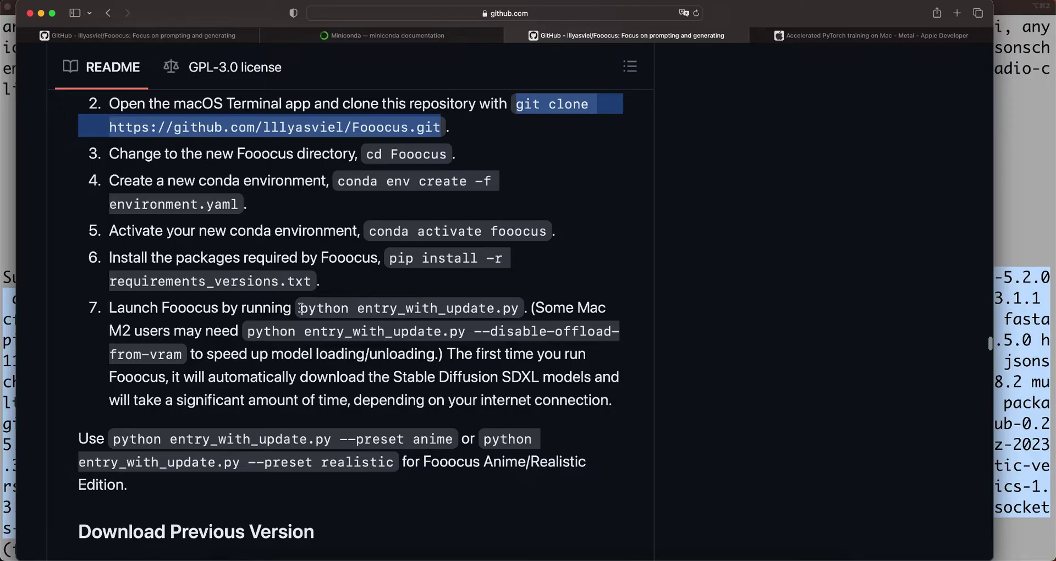
{"action": "left_click_drag", "start_coordinate": [300, 308], "coordinate": [516, 312]}
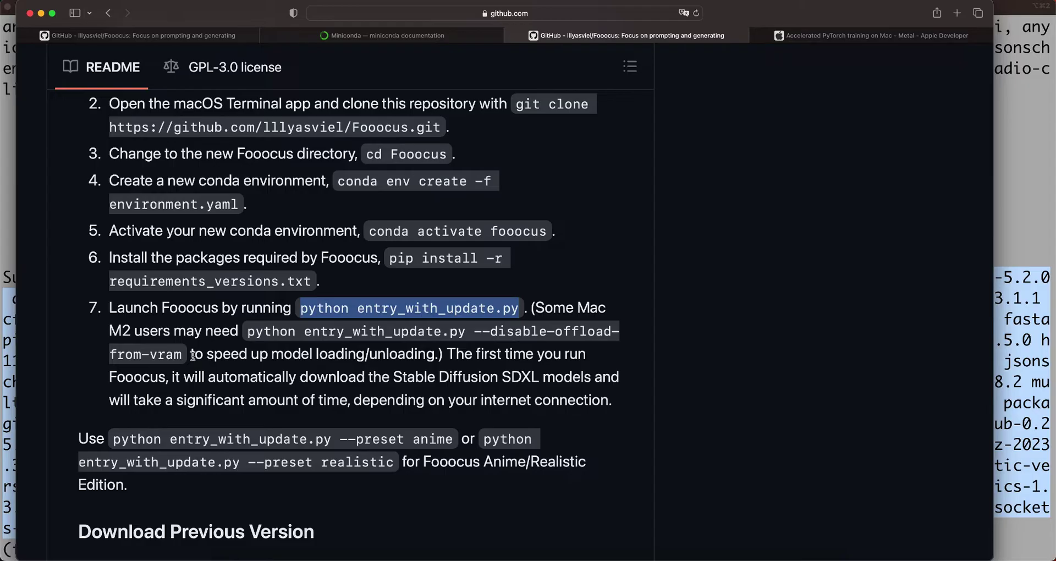
{"action": "left_click_drag", "start_coordinate": [110, 331], "coordinate": [134, 330]}
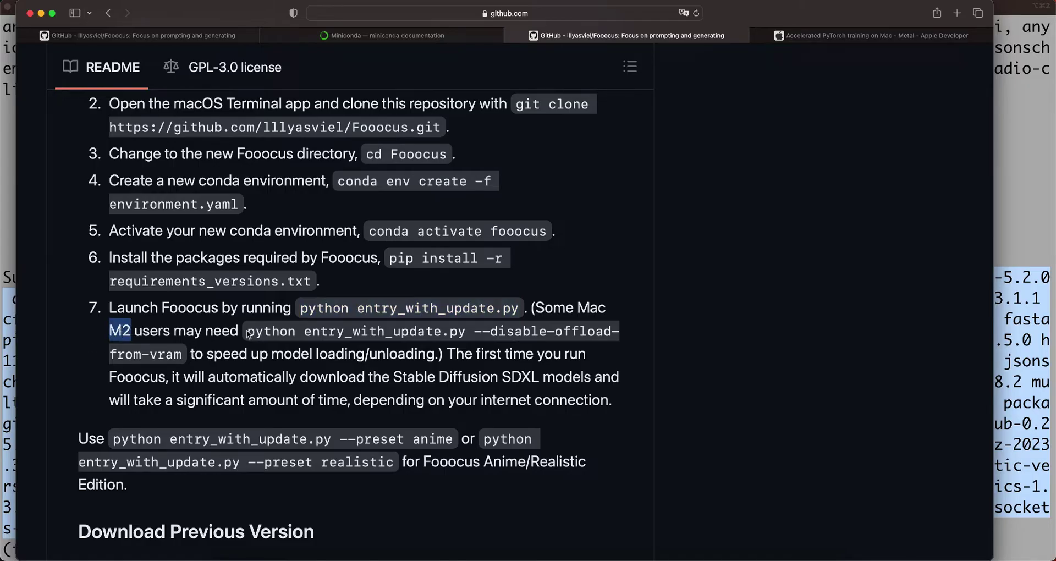
{"action": "left_click_drag", "start_coordinate": [248, 332], "coordinate": [186, 356]}
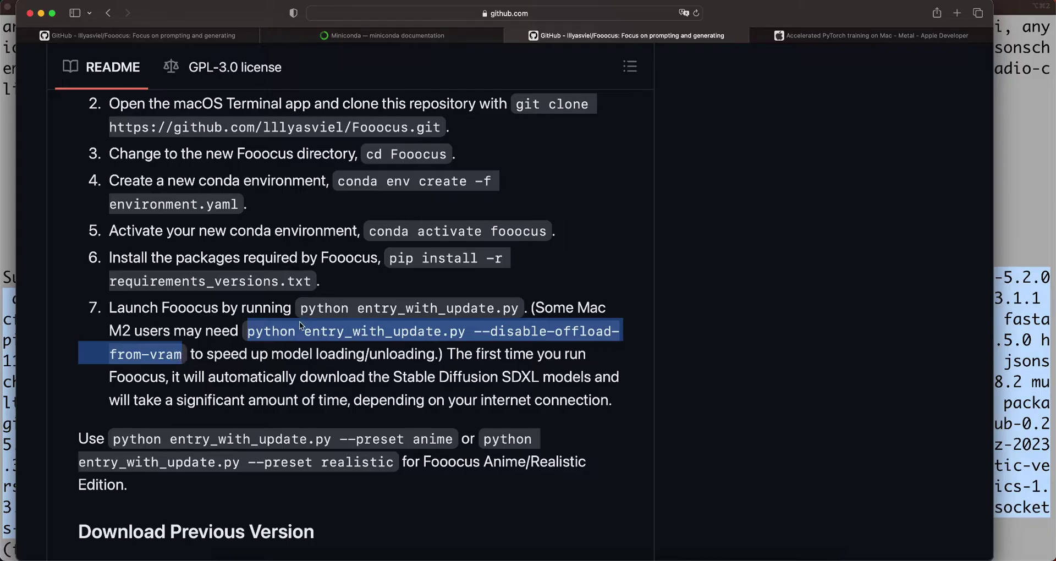
{"action": "left_click_drag", "start_coordinate": [300, 309], "coordinate": [520, 309]}
{"action": "key", "text": "super+c"}
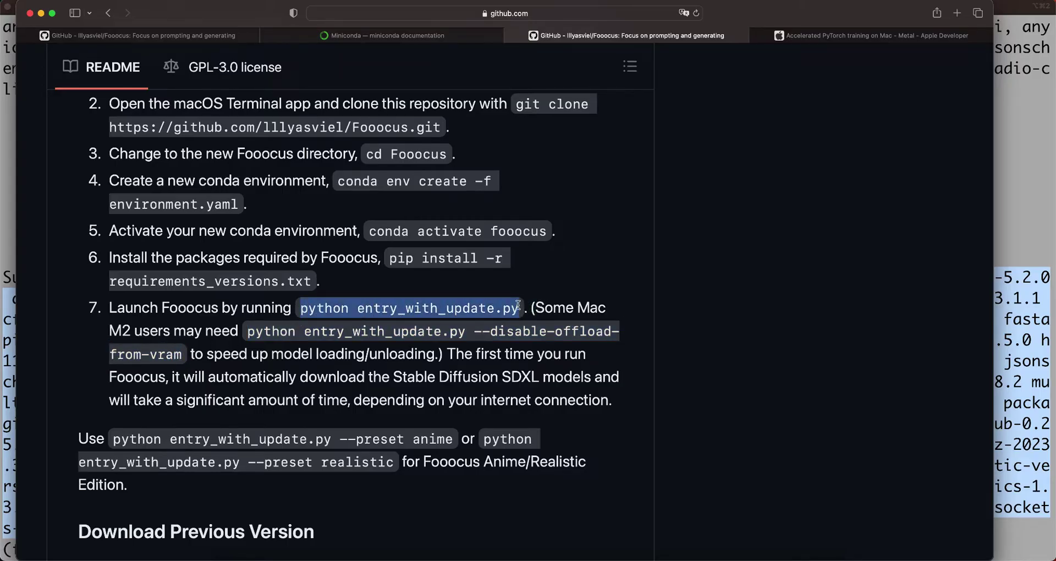
Step: Clear the Terminal with Cmd+K and paste python entry_with_update.py at the prompt
{"action": "left_click", "coordinate": [41, 13]}
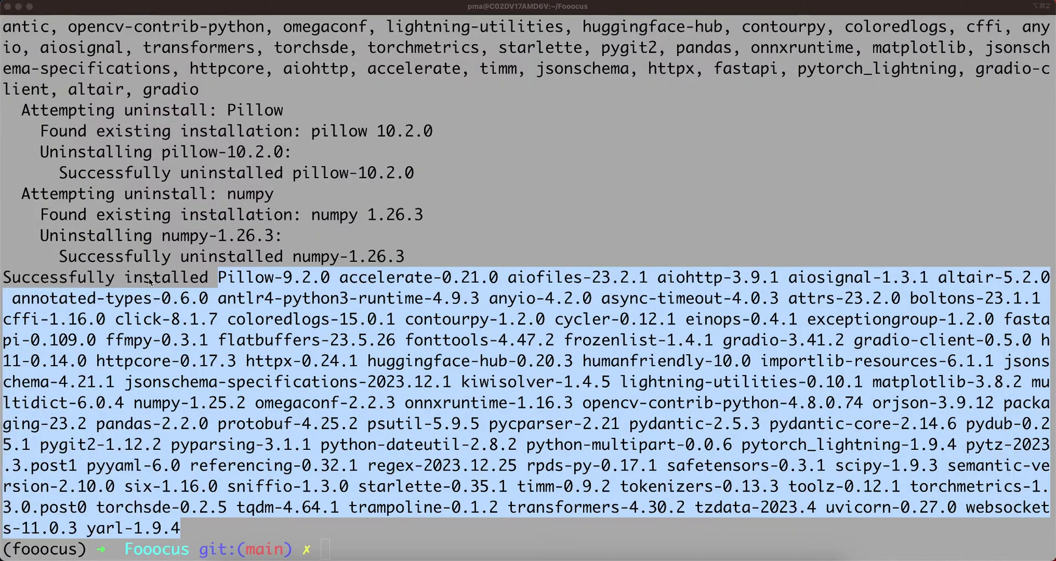
{"action": "left_click", "coordinate": [199, 396]}
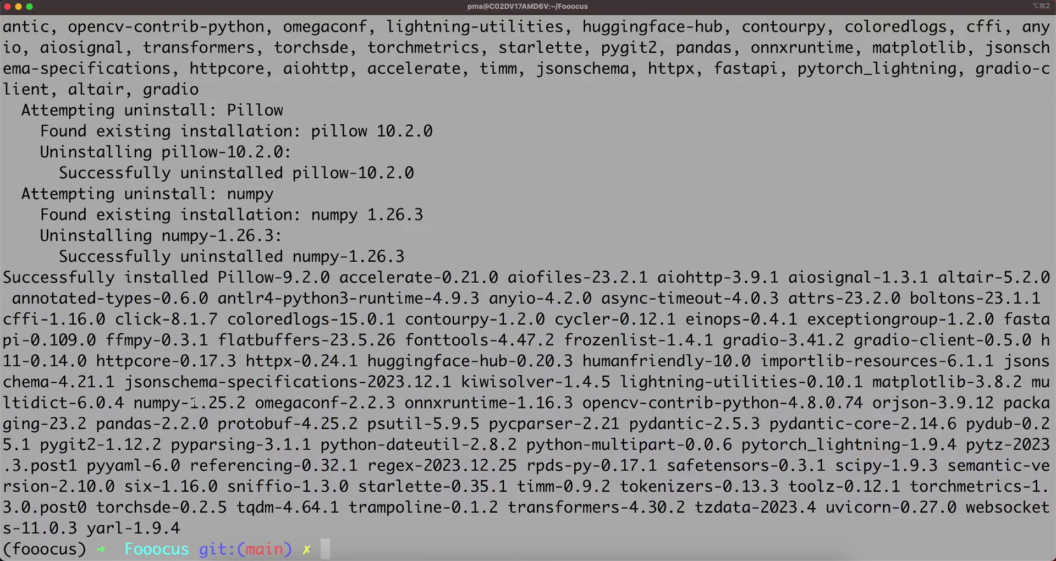
{"action": "key", "text": "super+k"}
{"action": "left_click", "coordinate": [350, 307]}
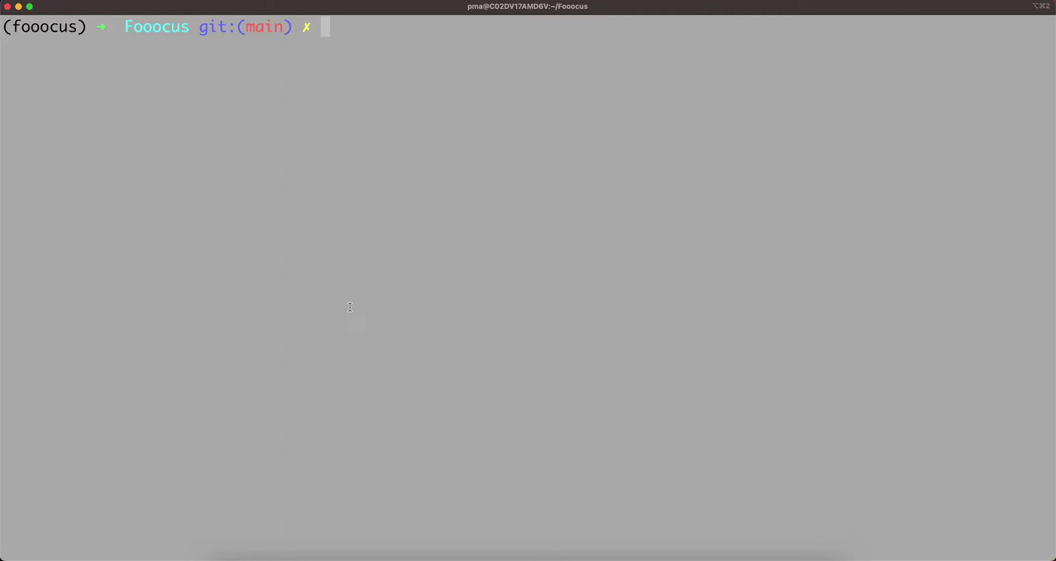
{"action": "key", "text": "super+v"}
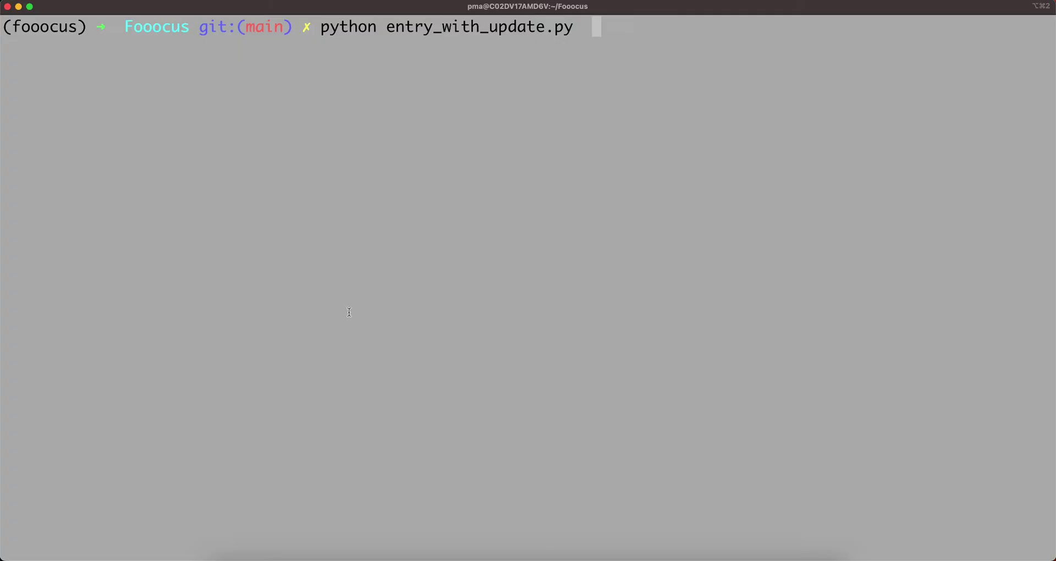
{"action": "left_click", "coordinate": [212, 555]}
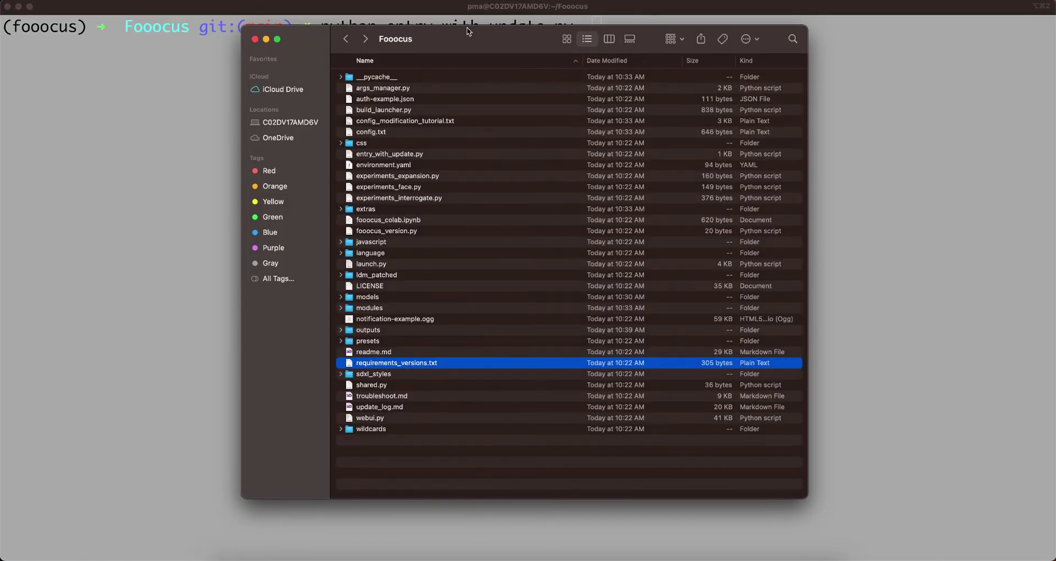
{"action": "left_click_drag", "start_coordinate": [468, 26], "coordinate": [435, 61]}
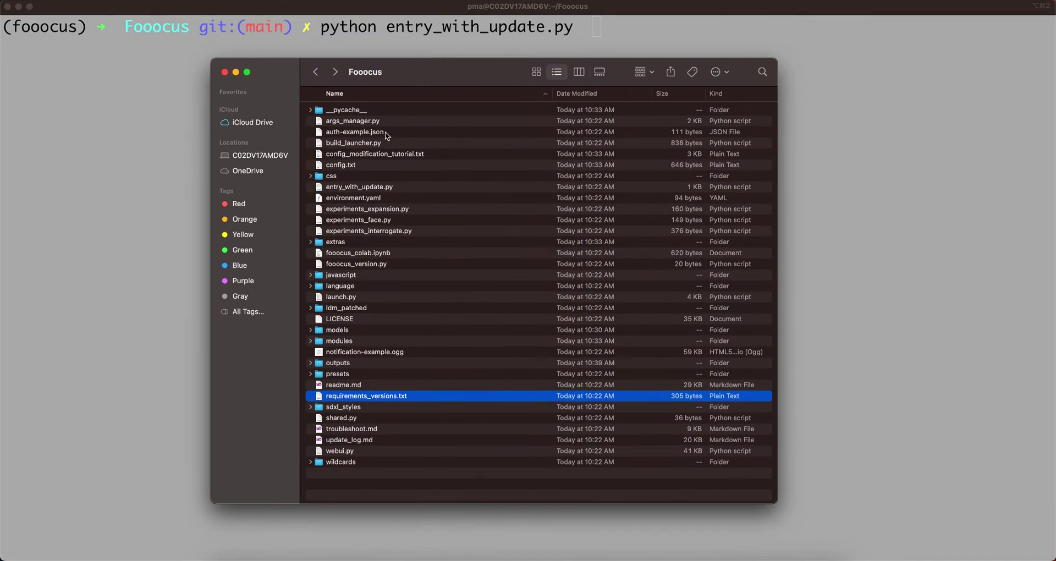
{"action": "double_click", "coordinate": [355, 332]}
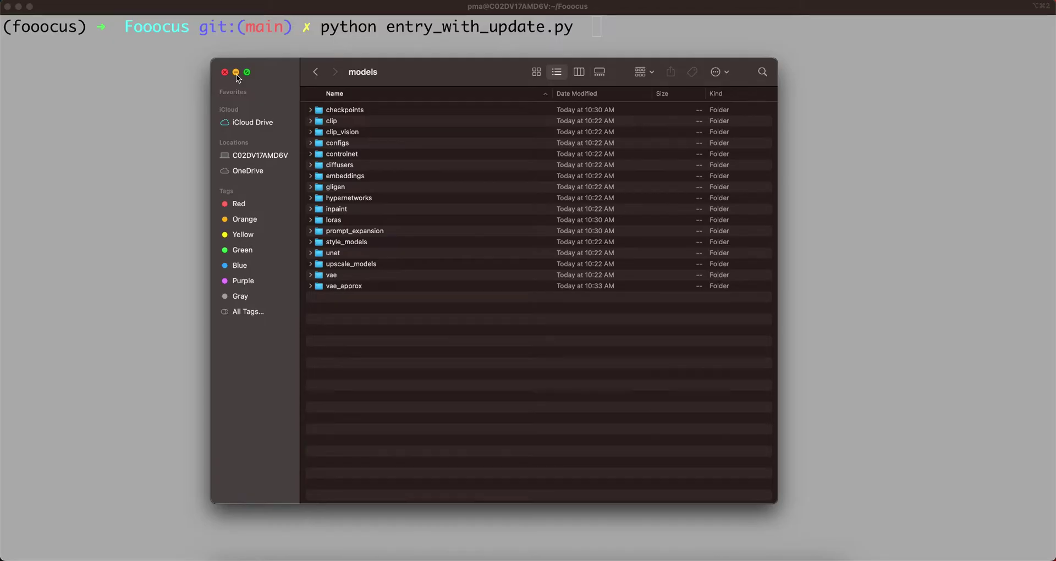
{"action": "left_click", "coordinate": [236, 72]}
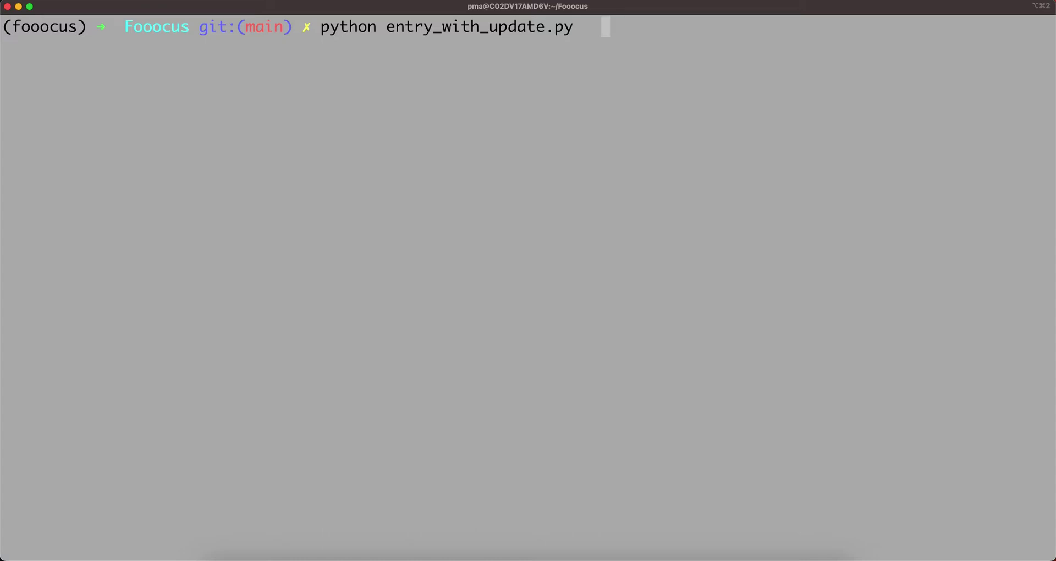
Step: Run python entry_with_update.py and bring the Fooocus web UI at 127.0.0.1:7865 into view
{"action": "key", "text": "Return"}
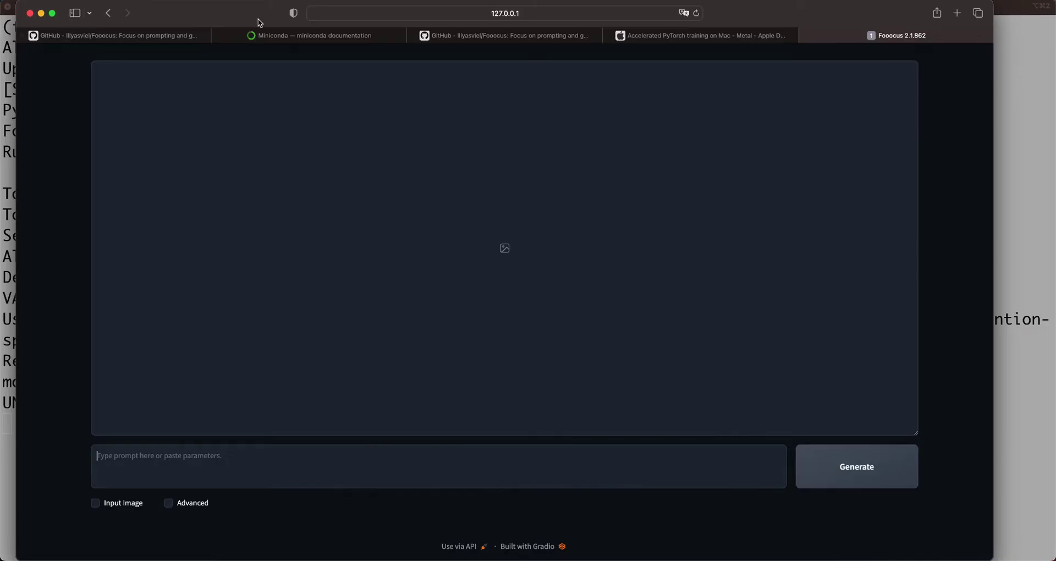
{"action": "left_click_drag", "start_coordinate": [243, 14], "coordinate": [280, 185]}
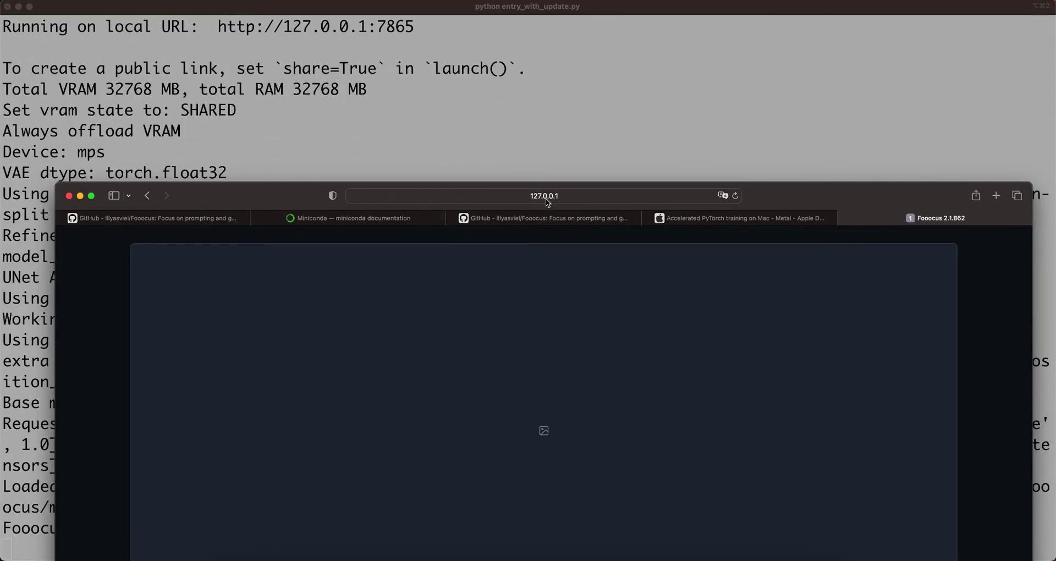
{"action": "left_click_drag", "start_coordinate": [233, 196], "coordinate": [254, 14]}
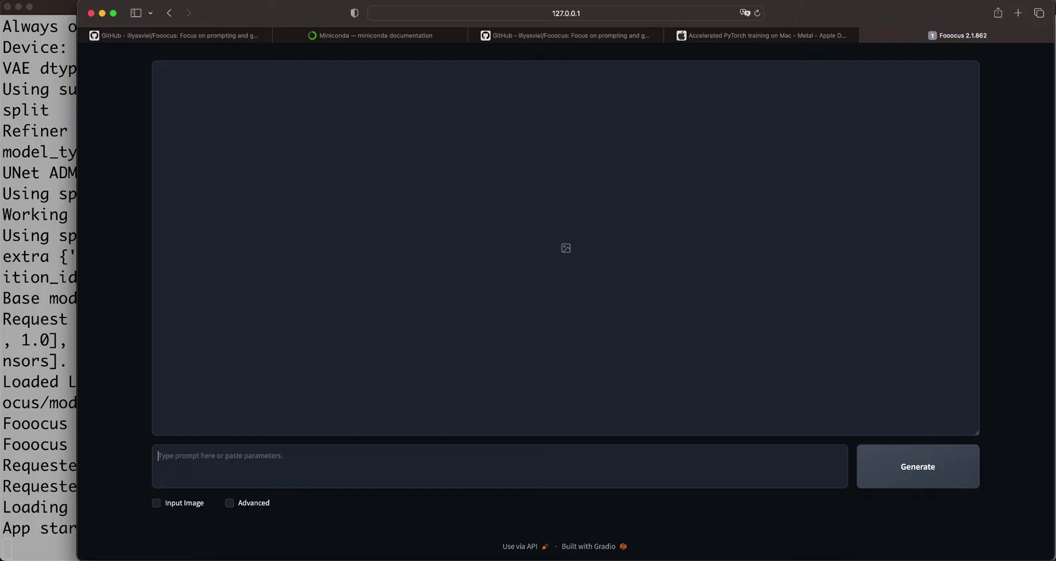
{"action": "left_click", "coordinate": [9, 1]}
{"action": "left_click", "coordinate": [42, 7]}
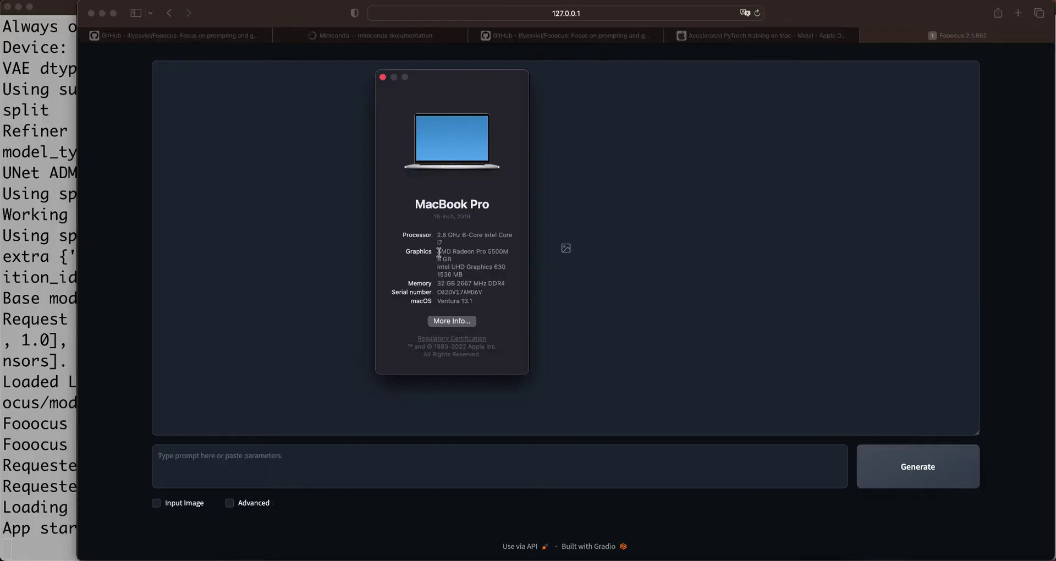
{"action": "left_click_drag", "start_coordinate": [438, 252], "coordinate": [477, 258]}
{"action": "left_click", "coordinate": [383, 77]}
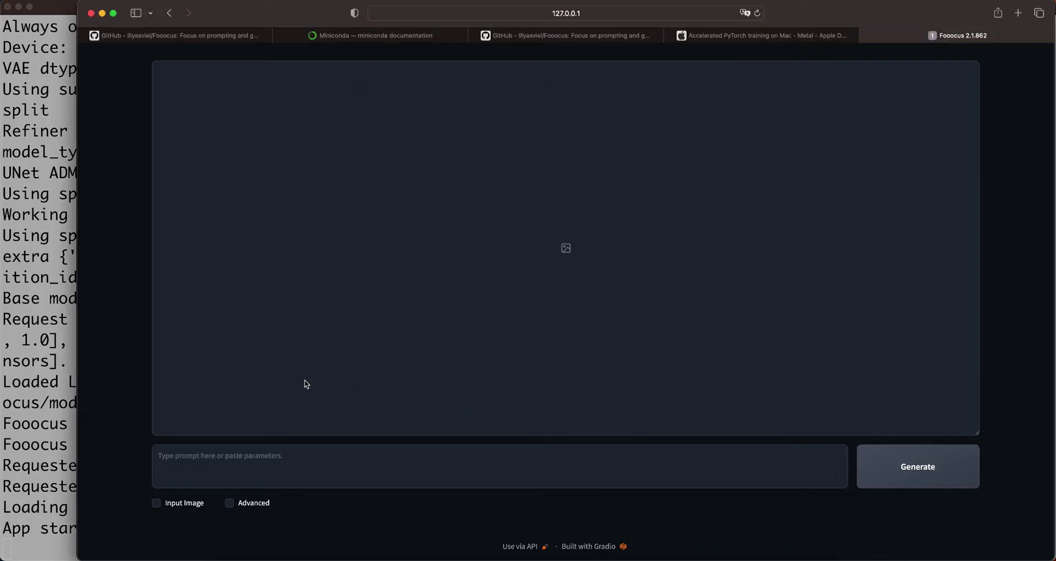
Step: Enable Advanced, set Image Number to 1 with Speed performance, and enter the prompt 'football'
{"action": "left_click", "coordinate": [230, 505]}
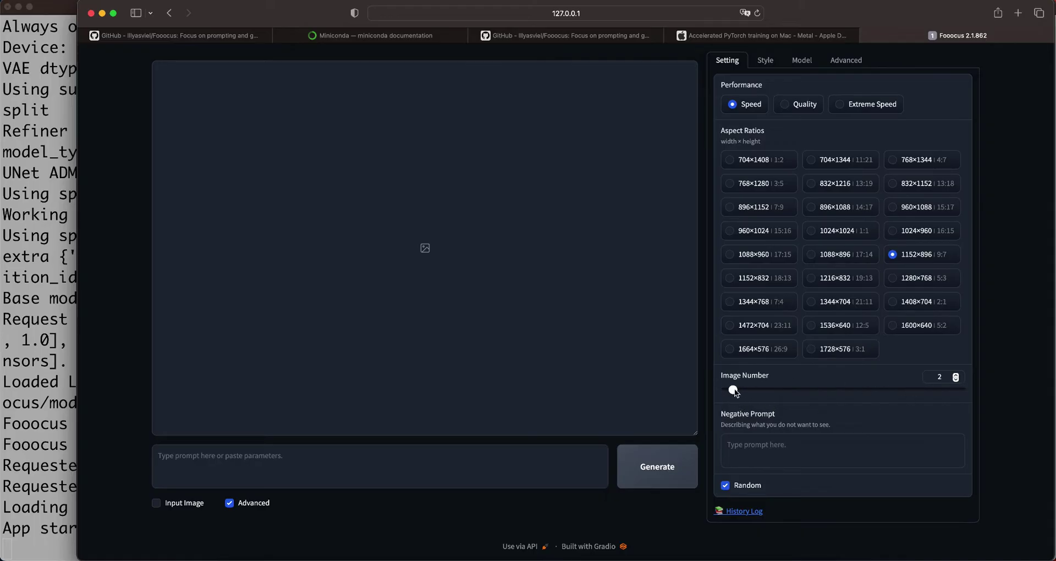
{"action": "left_click_drag", "start_coordinate": [733, 391], "coordinate": [697, 386]}
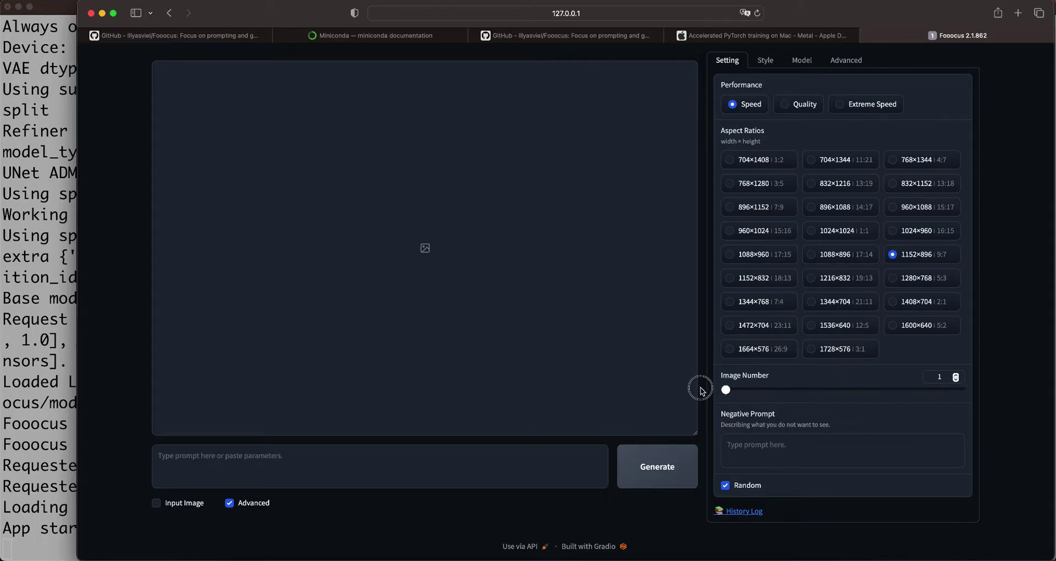
{"action": "left_click", "coordinate": [735, 106]}
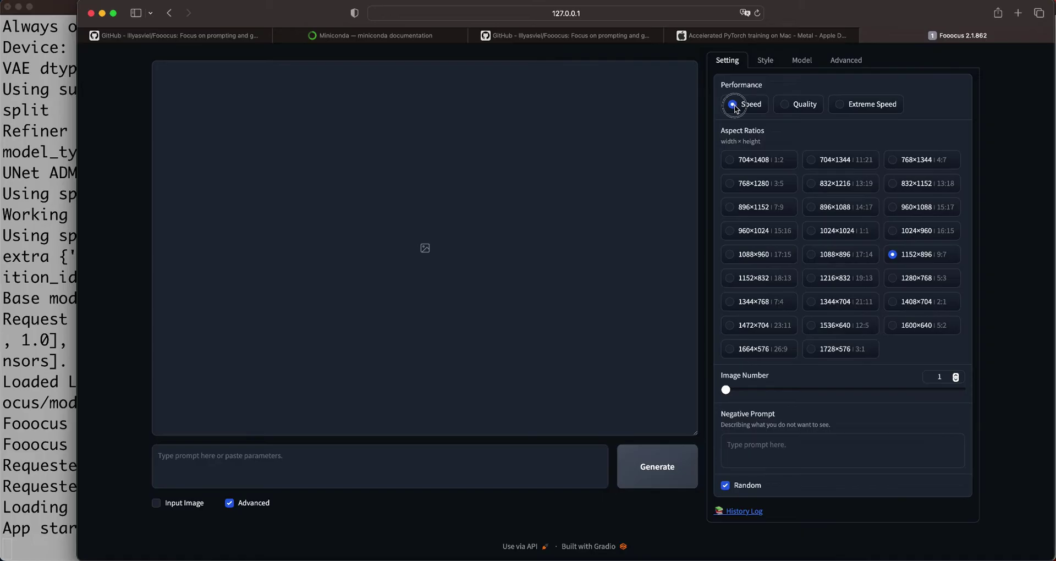
{"action": "left_click", "coordinate": [312, 466]}
{"action": "type", "text": "football"}
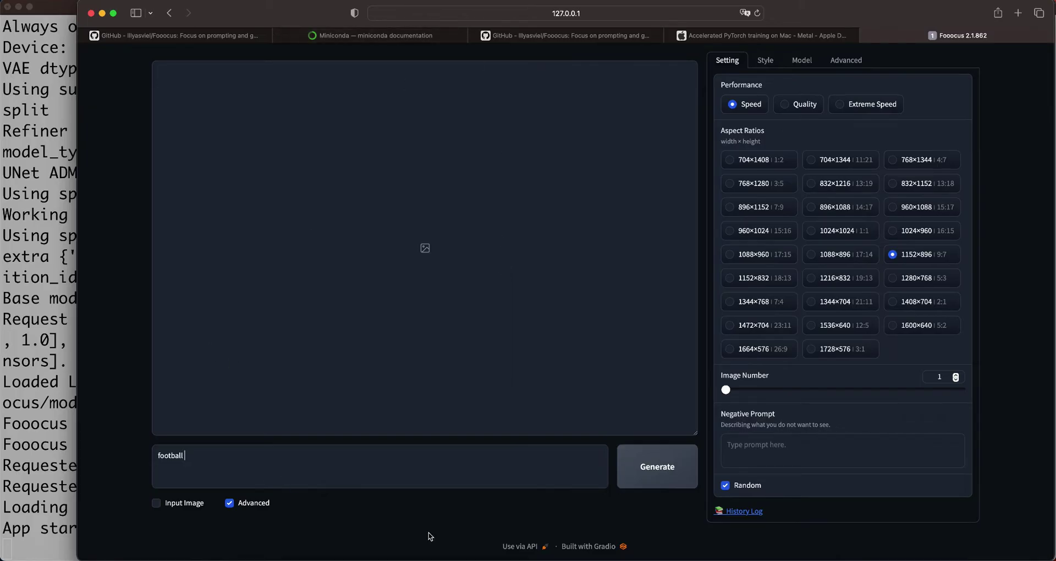
Step: Open Activity Monitor with its GPU History and CPU Usage windows beside it
{"action": "left_click", "coordinate": [405, 557]}
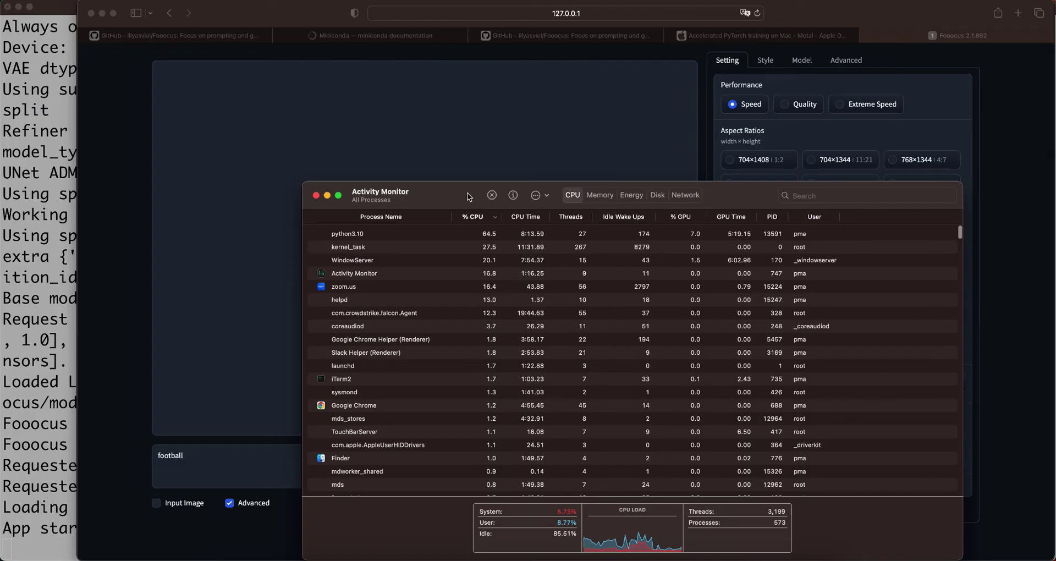
{"action": "left_click_drag", "start_coordinate": [483, 199], "coordinate": [370, 157]}
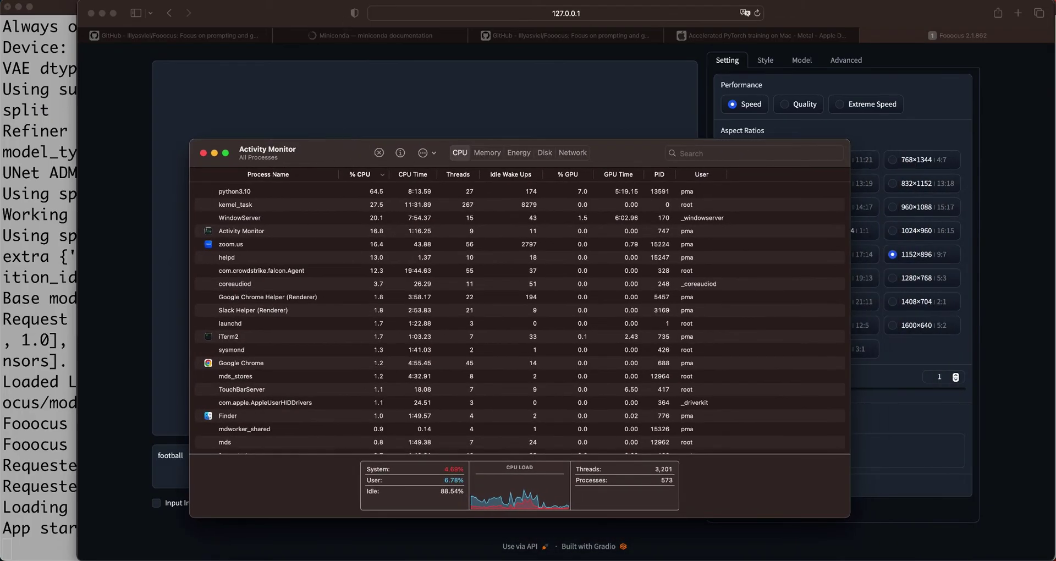
{"action": "left_click", "coordinate": [187, 3]}
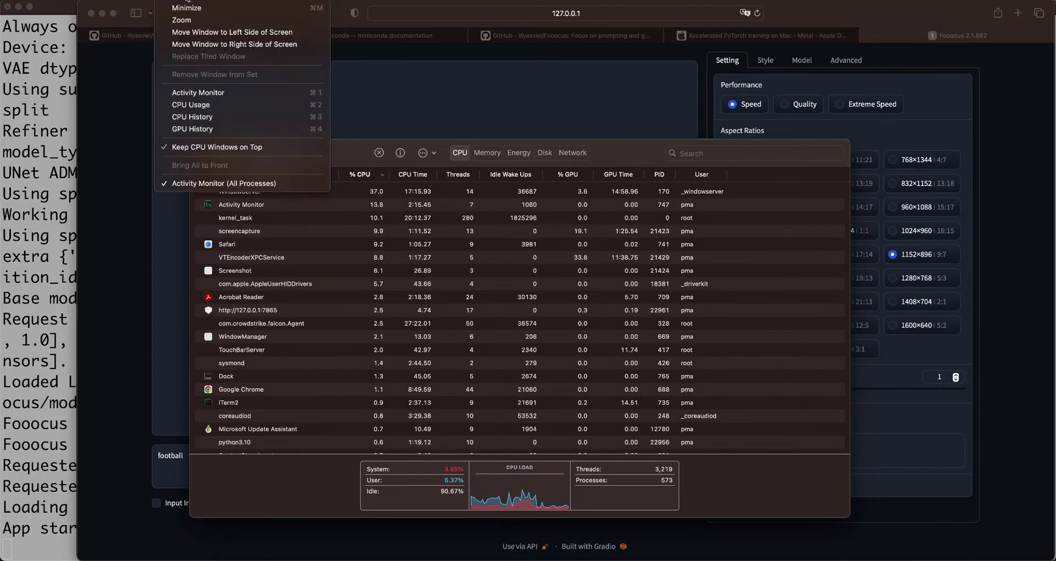
{"action": "left_click", "coordinate": [198, 129]}
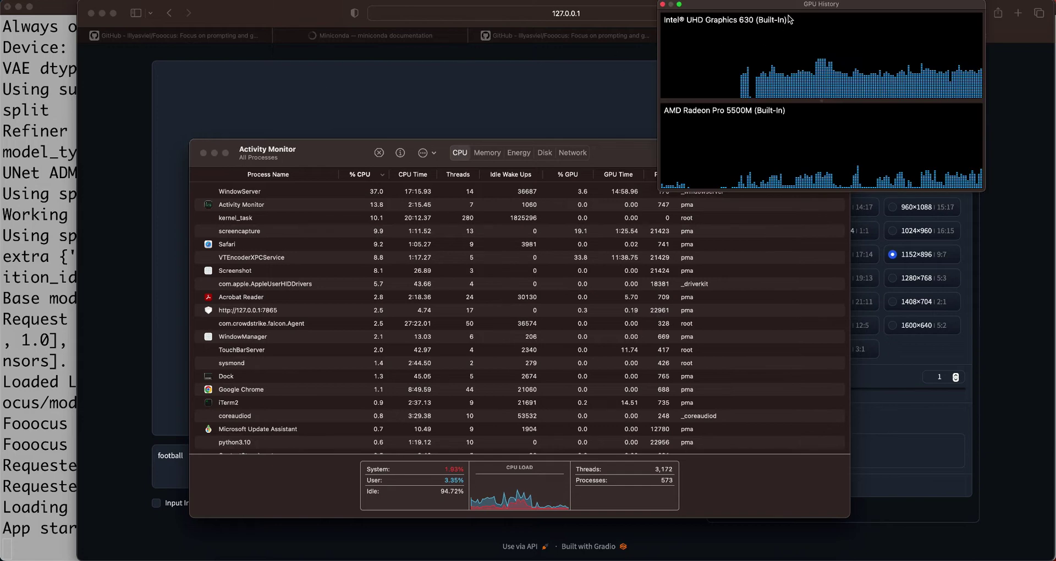
{"action": "left_click_drag", "start_coordinate": [798, 13], "coordinate": [862, 35]}
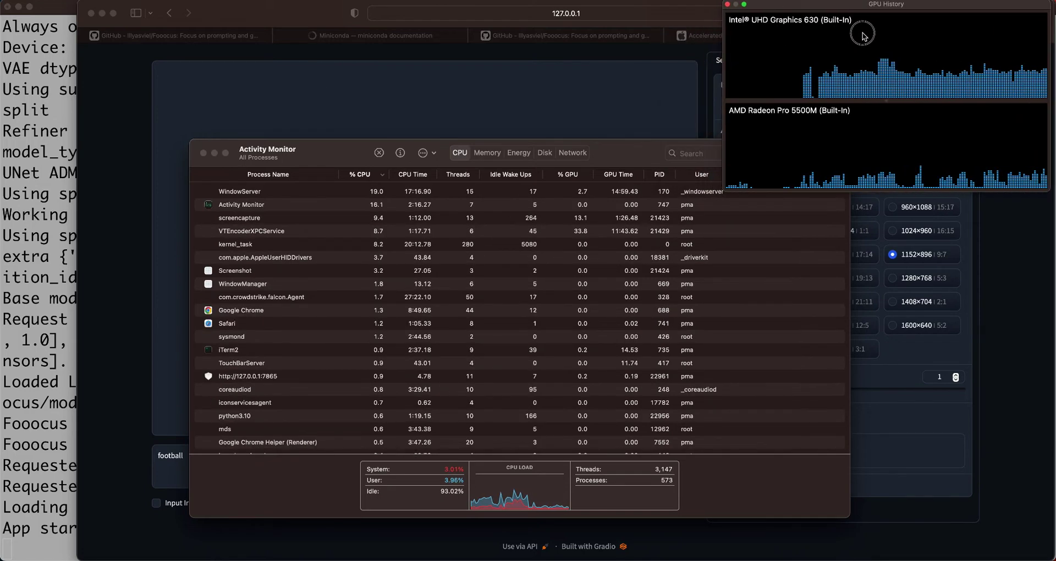
{"action": "left_click", "coordinate": [182, 2]}
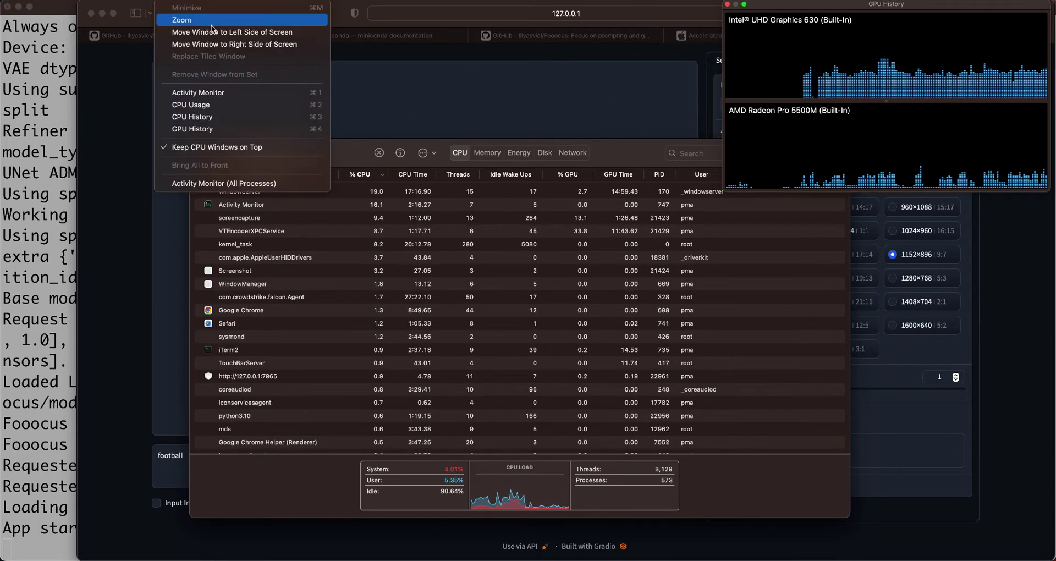
{"action": "left_click", "coordinate": [219, 104]}
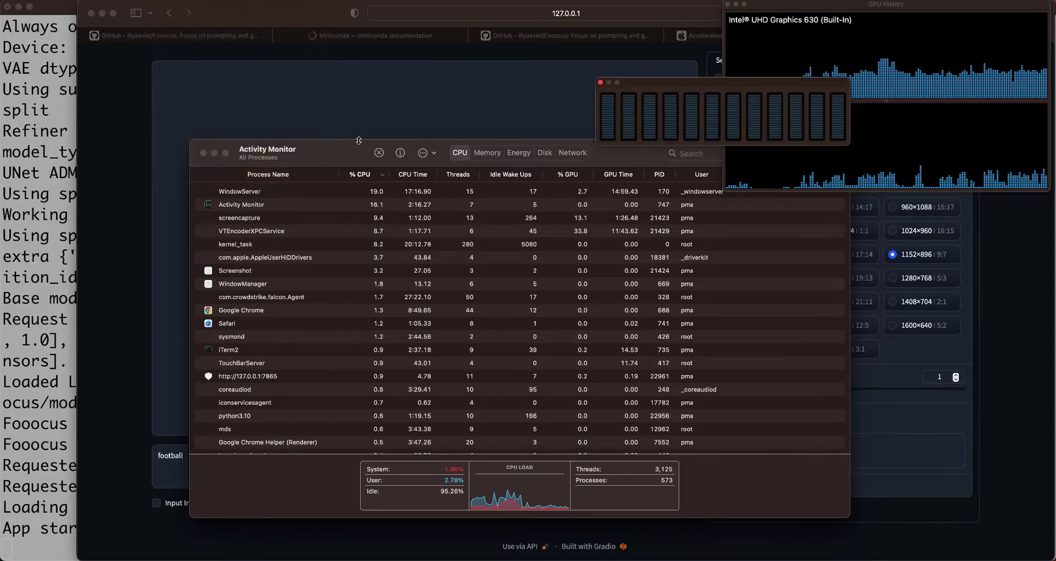
{"action": "left_click_drag", "start_coordinate": [721, 4], "coordinate": [907, 199]}
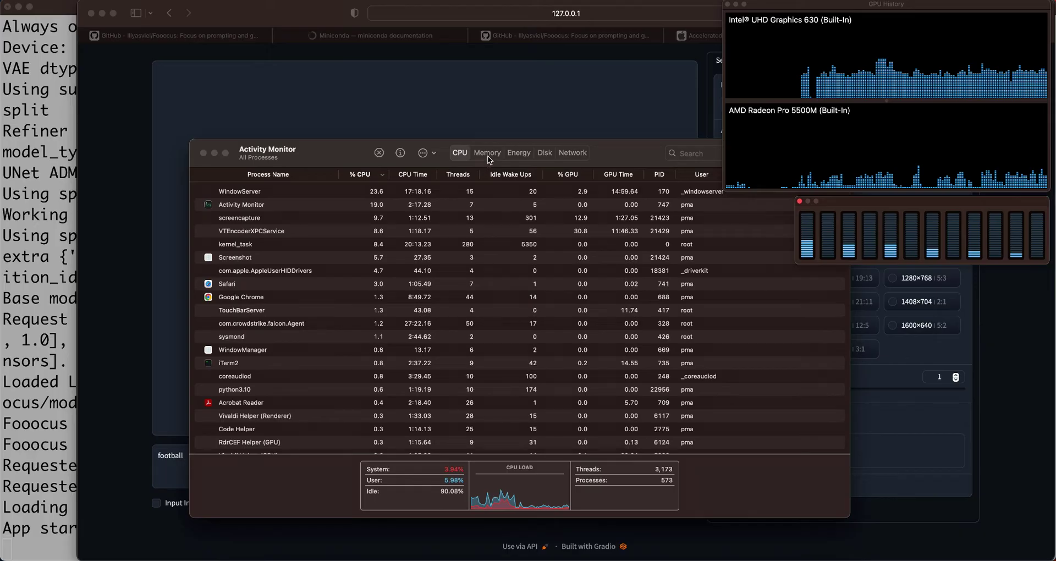
Step: Switch Activity Monitor to the Memory tab and resize it to uncover the prompt area
{"action": "left_click", "coordinate": [337, 153]}
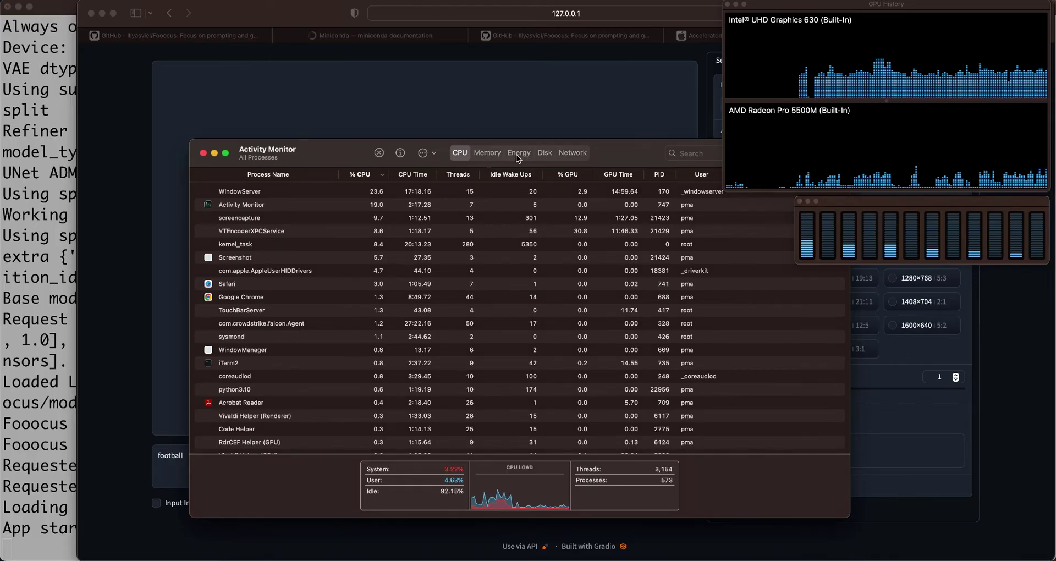
{"action": "left_click", "coordinate": [488, 154]}
{"action": "left_click_drag", "start_coordinate": [501, 140], "coordinate": [502, 306]}
{"action": "left_click", "coordinate": [616, 321]}
{"action": "left_click_drag", "start_coordinate": [616, 322], "coordinate": [579, 320]}
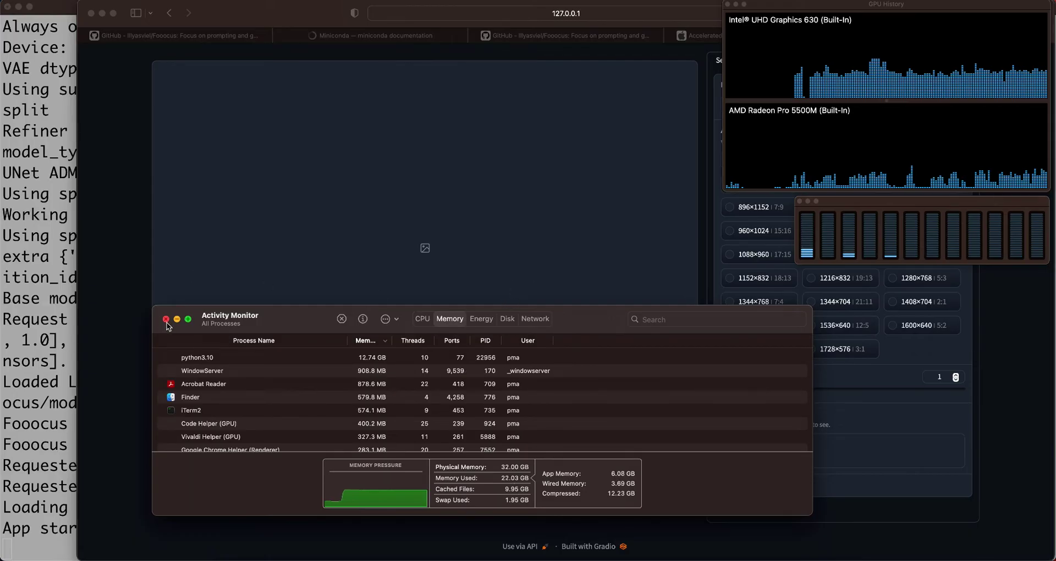
{"action": "left_click_drag", "start_coordinate": [287, 319], "coordinate": [524, 273]}
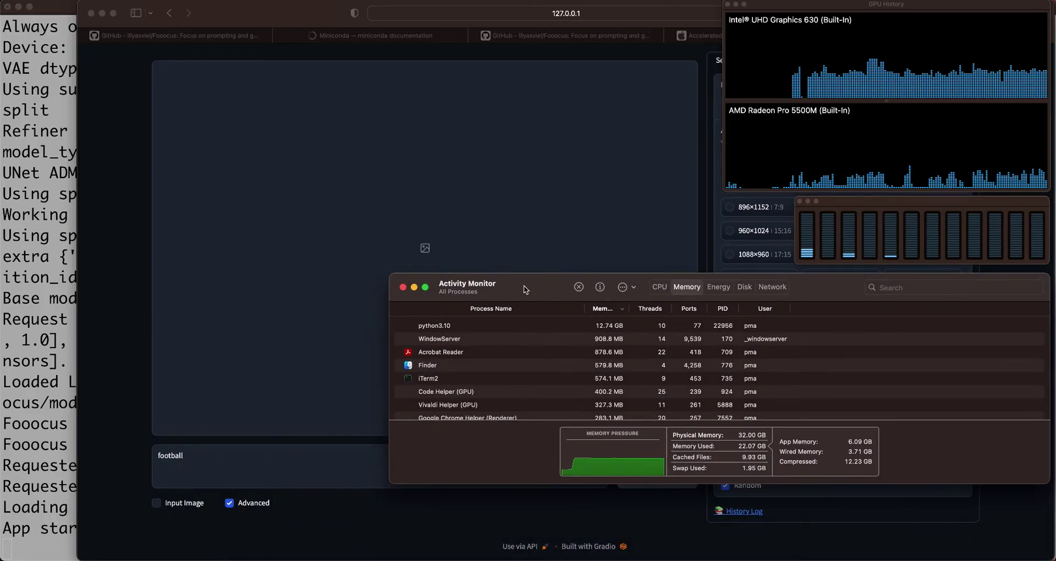
{"action": "left_click_drag", "start_coordinate": [390, 335], "coordinate": [642, 348]}
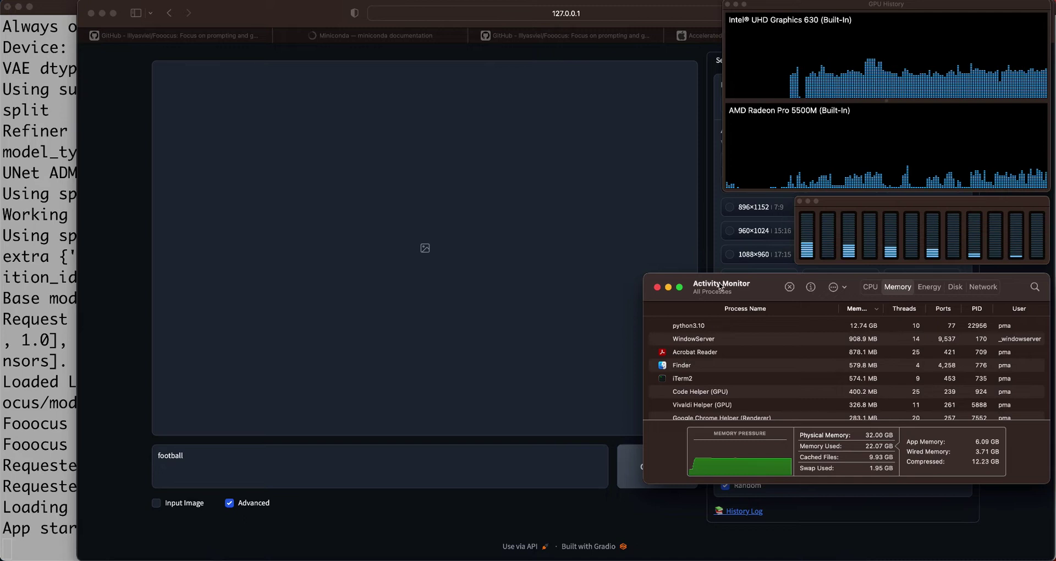
{"action": "left_click_drag", "start_coordinate": [745, 289], "coordinate": [745, 287]}
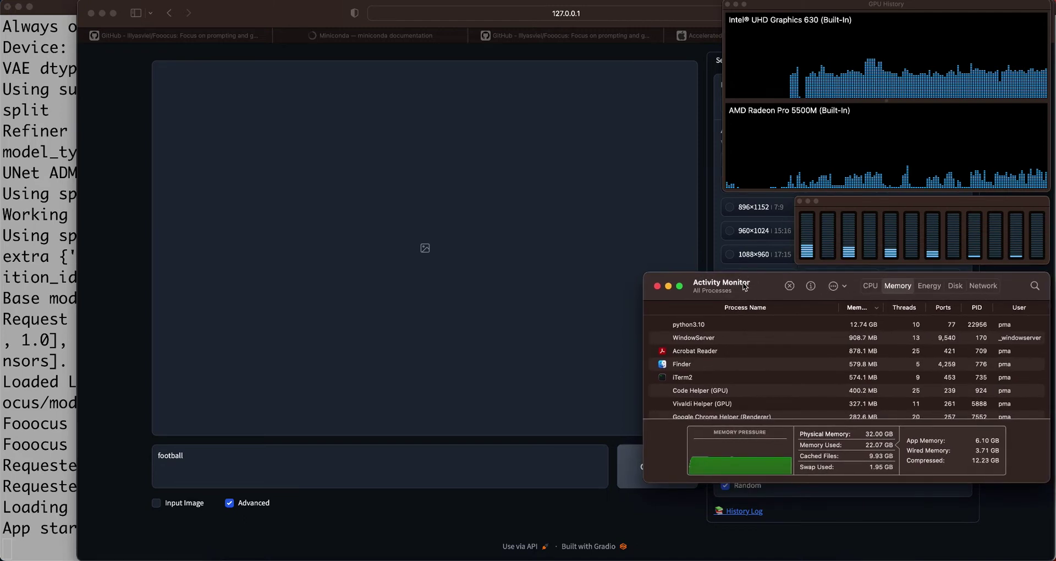
Step: Generate from the 'football' prompt and hide the browser to watch the Terminal log
{"action": "left_click", "coordinate": [285, 17]}
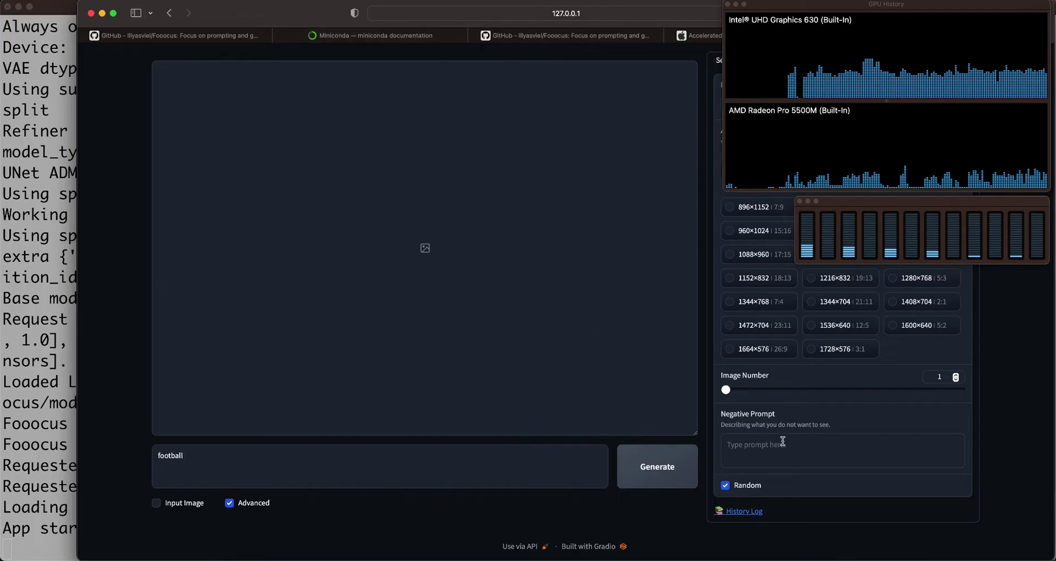
{"action": "left_click", "coordinate": [489, 464]}
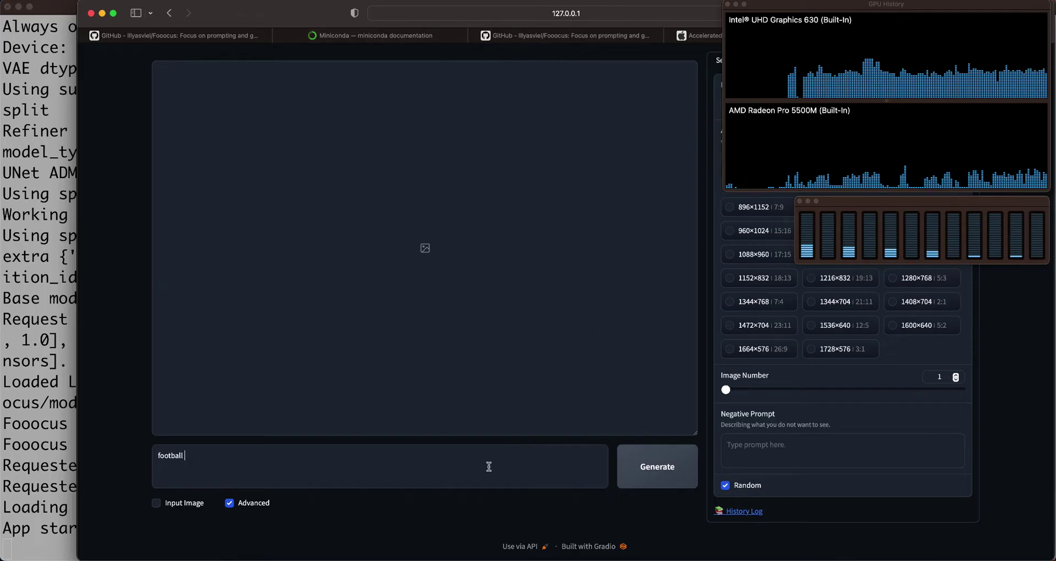
{"action": "left_click", "coordinate": [653, 473]}
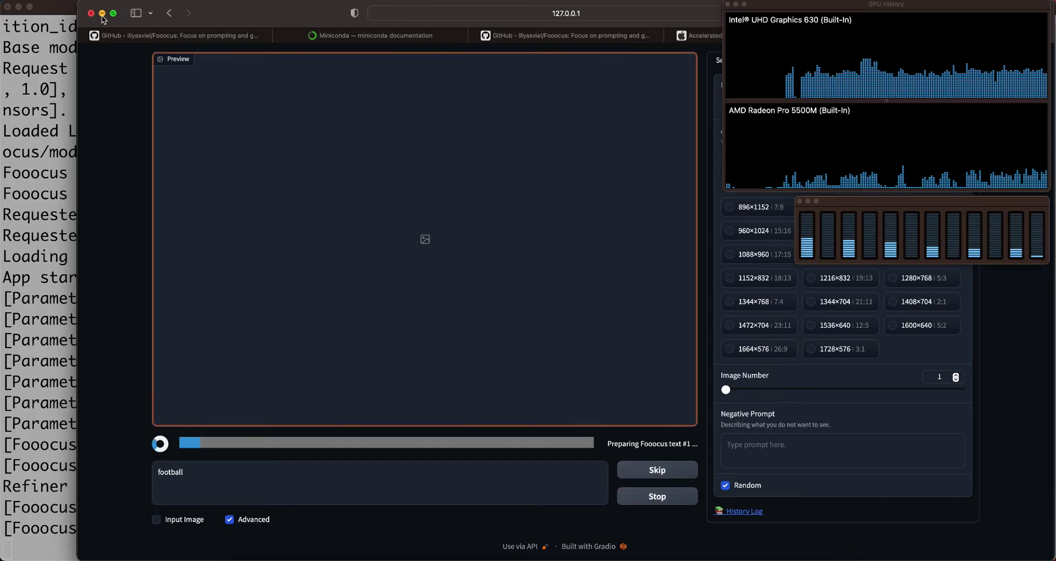
{"action": "left_click", "coordinate": [102, 14]}
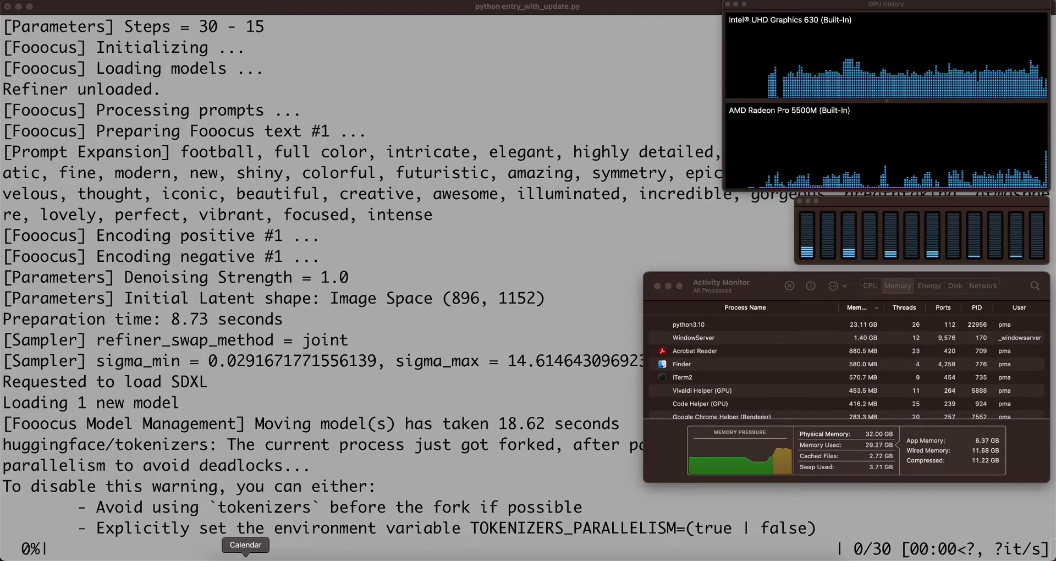
Step: Narrow and reposition the Fooocus browser window beside Activity Monitor while the football image renders
{"action": "left_click", "coordinate": [236, 558]}
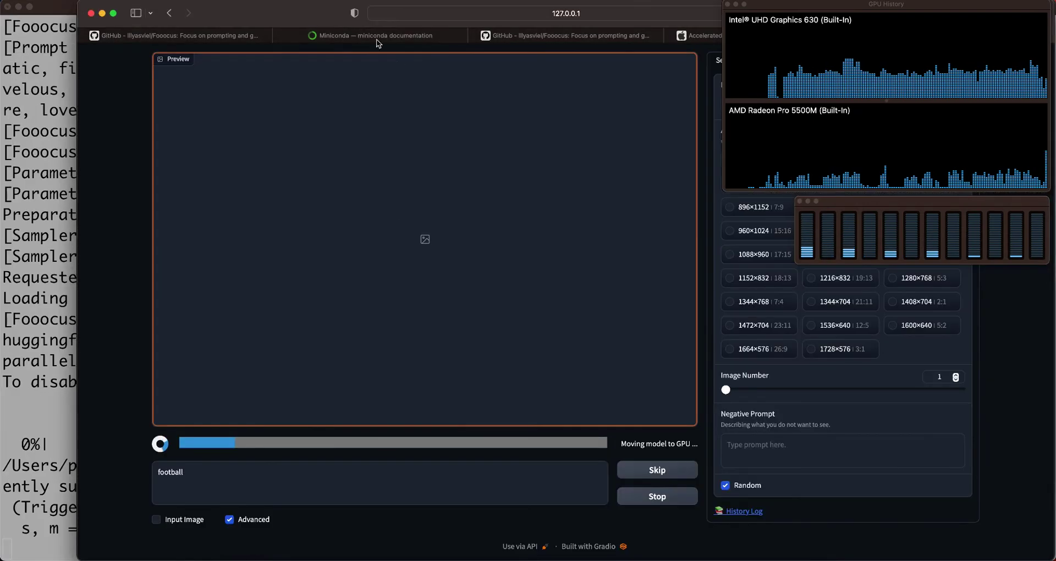
{"action": "left_click_drag", "start_coordinate": [77, 104], "coordinate": [500, 104]}
{"action": "left_click_drag", "start_coordinate": [633, 15], "coordinate": [213, 14]}
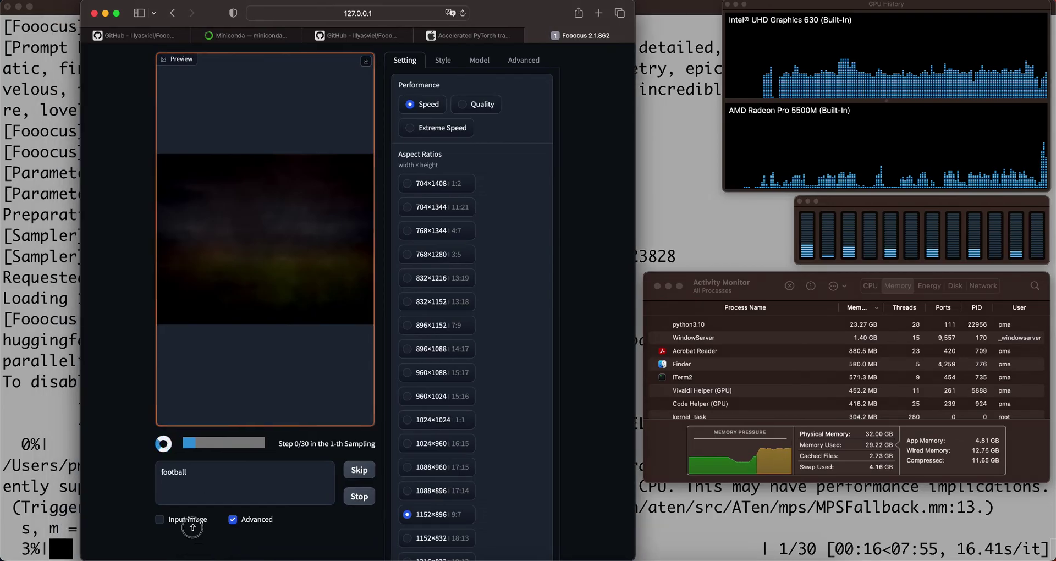
{"action": "left_click", "coordinate": [222, 68]}
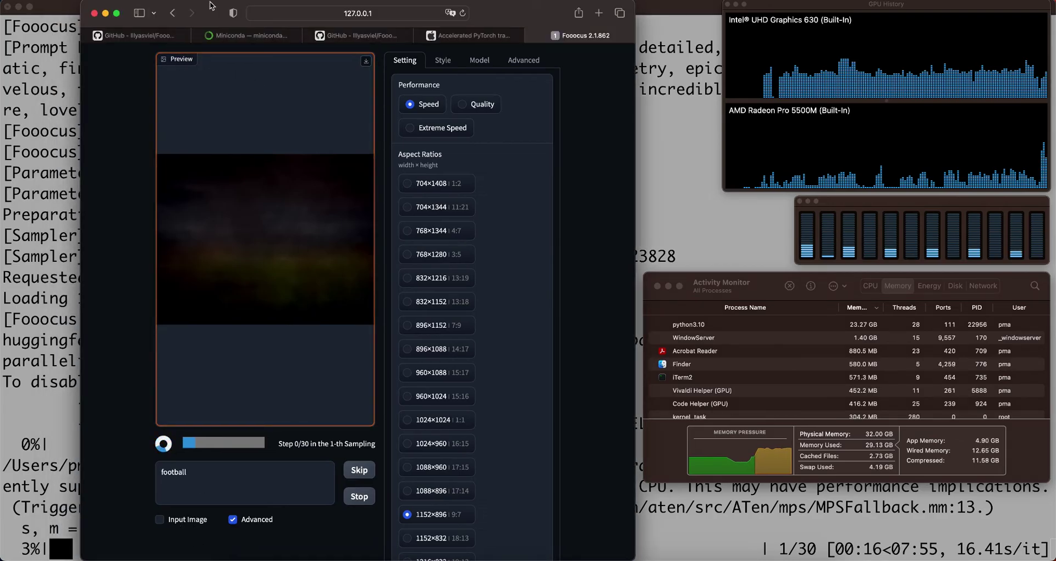
{"action": "left_click_drag", "start_coordinate": [214, 3], "coordinate": [217, 34]}
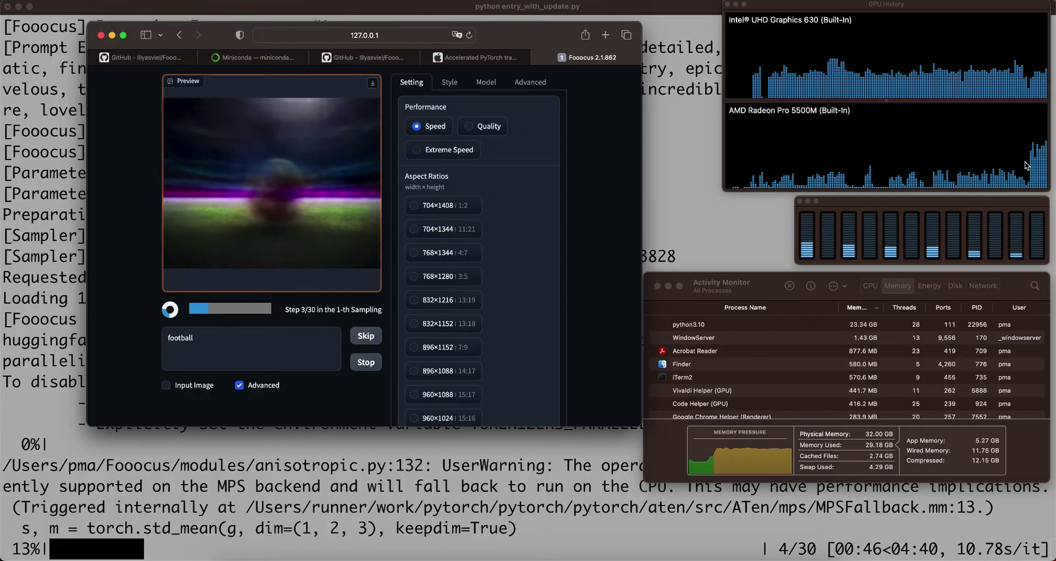
{"action": "left_click", "coordinate": [956, 133]}
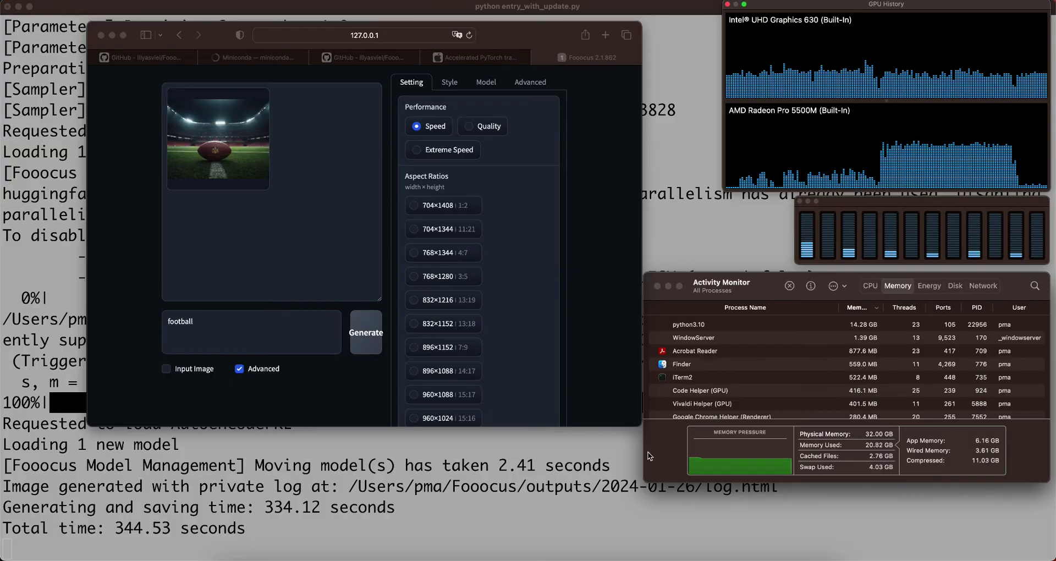
Step: View the football-in-stadium image full size, close it, and select Extreme Speed performance
{"action": "left_click", "coordinate": [226, 150]}
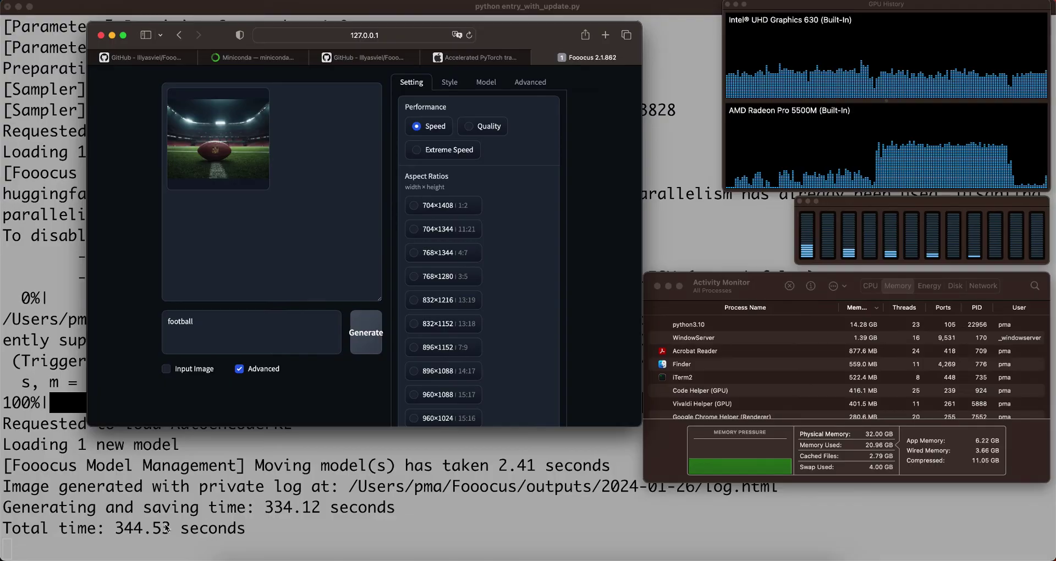
{"action": "left_click", "coordinate": [220, 161]}
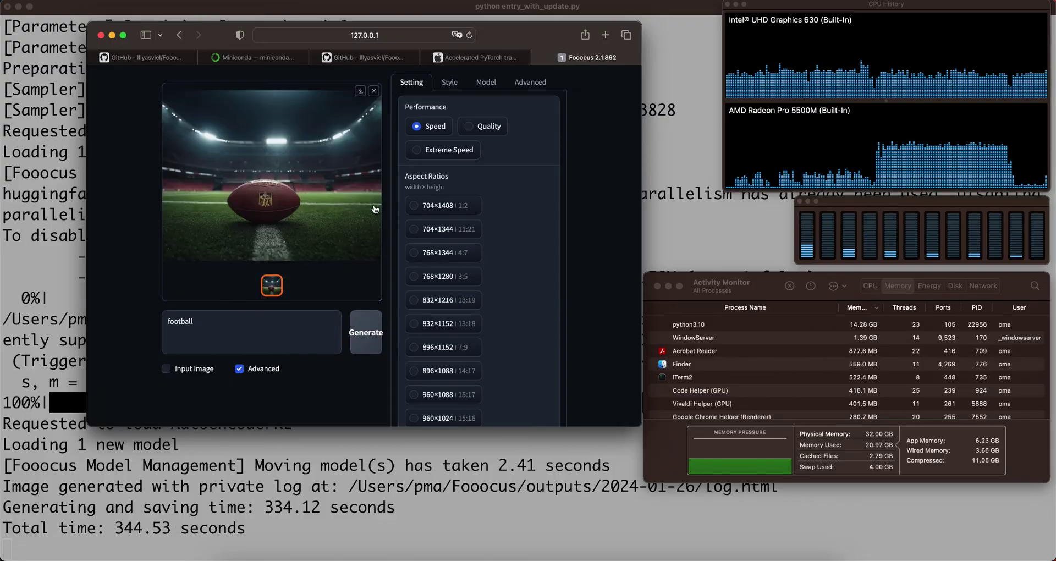
{"action": "left_click", "coordinate": [303, 218]}
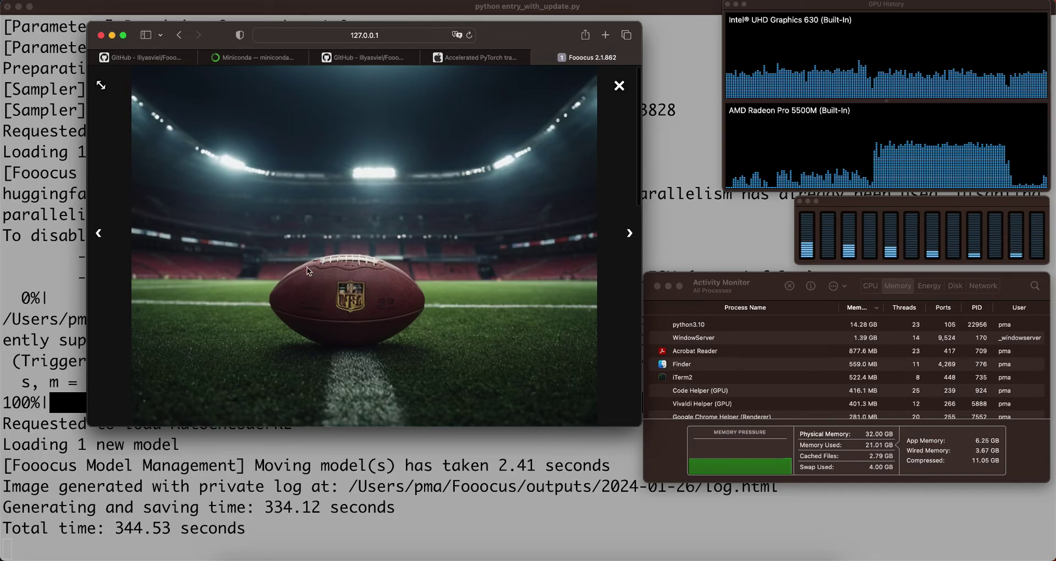
{"action": "left_click", "coordinate": [619, 87]}
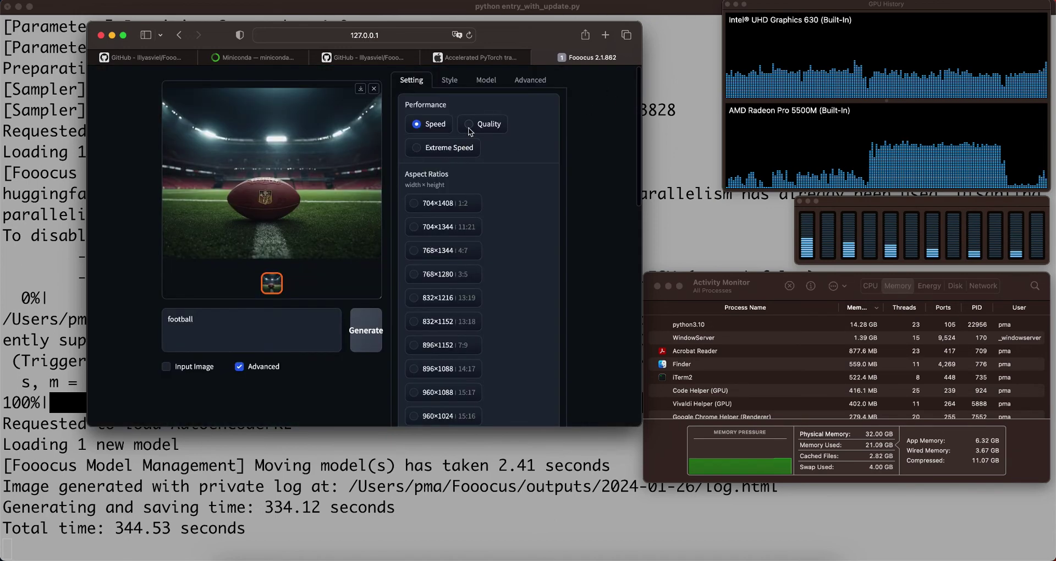
{"action": "left_click", "coordinate": [432, 150]}
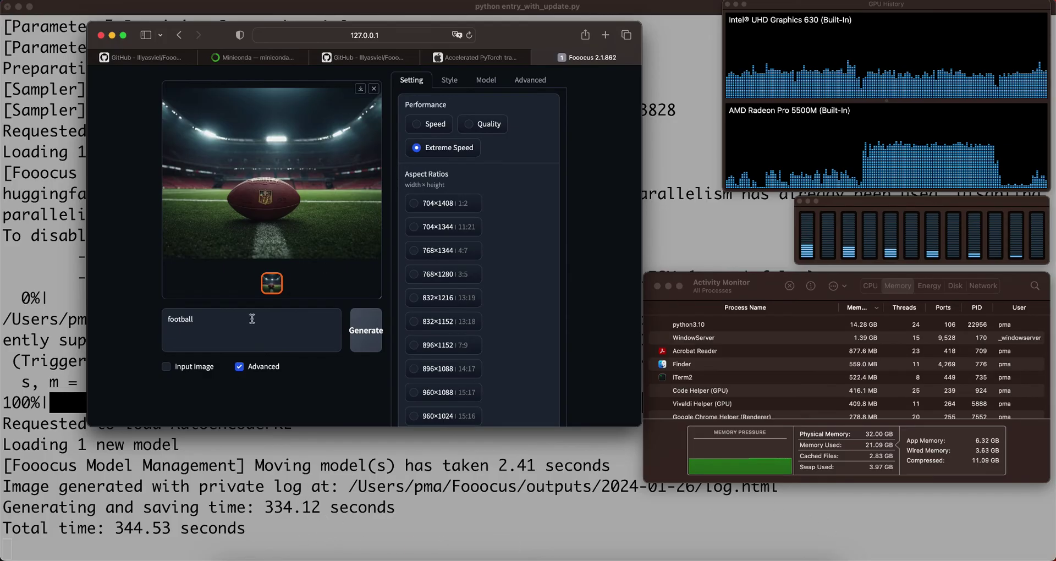
Step: Replace 'football' in the prompt with 'golf ball' and generate the image in Extreme Speed mode
{"action": "left_click_drag", "start_coordinate": [235, 321], "coordinate": [168, 320]}
{"action": "type", "text": "golf"}
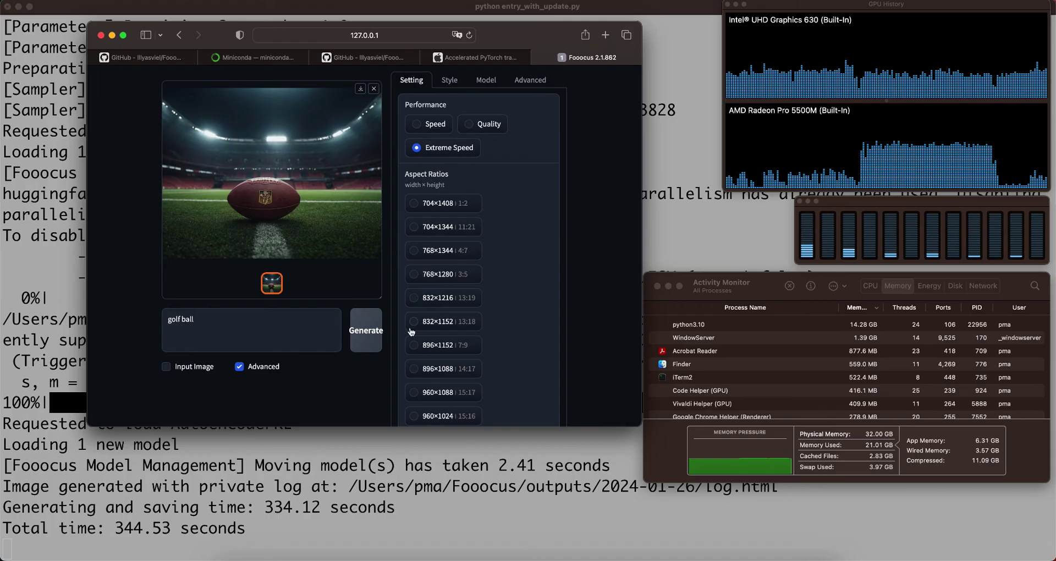
{"action": "left_click", "coordinate": [370, 334]}
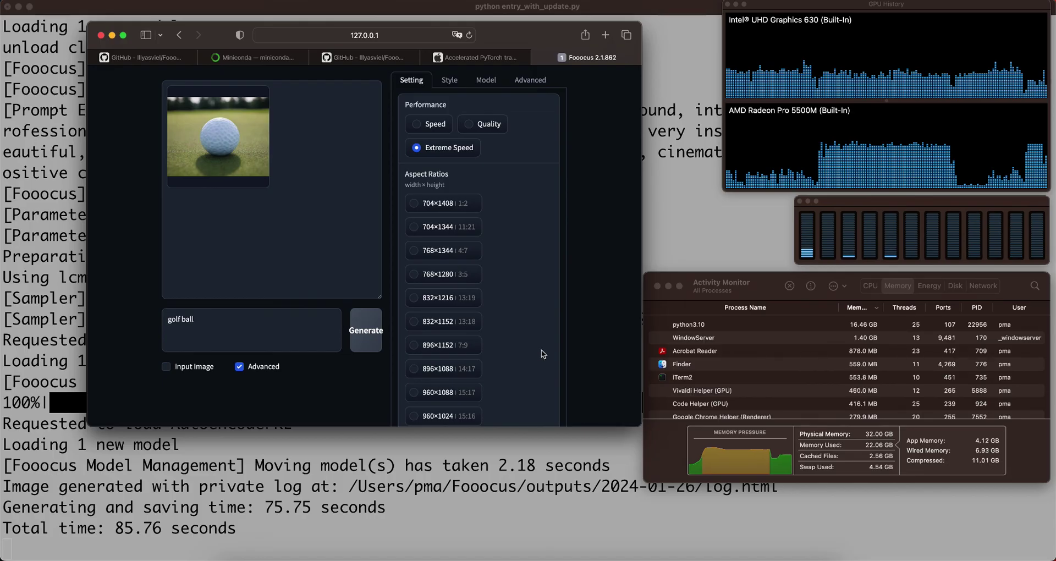
Step: In the Terminal log, highlight 8/8 steps, 45-second sampling, 21.64-second model move and 85.76-second total
{"action": "left_click", "coordinate": [492, 486]}
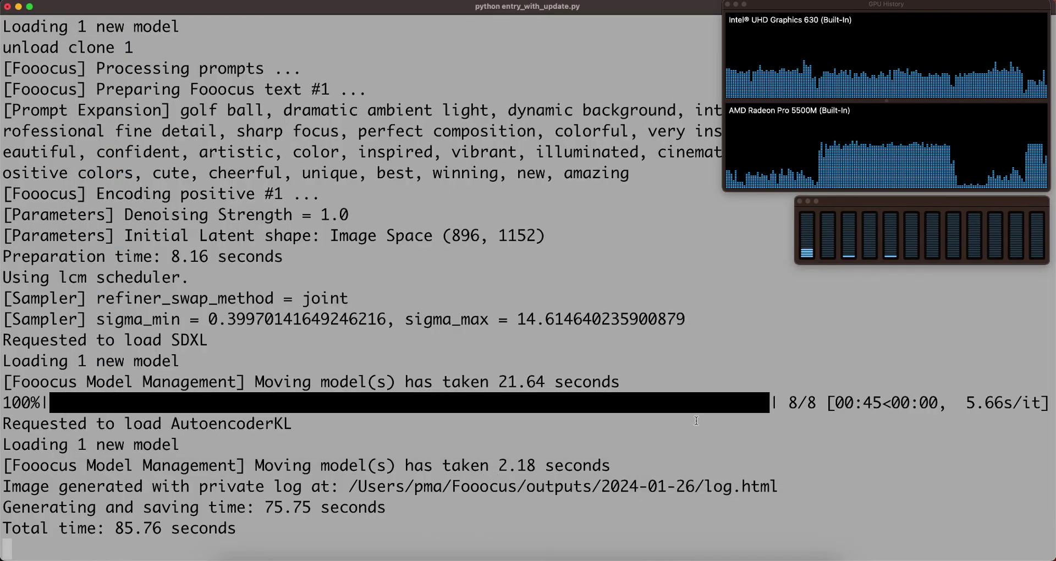
{"action": "left_click_drag", "start_coordinate": [791, 403], "coordinate": [815, 402]}
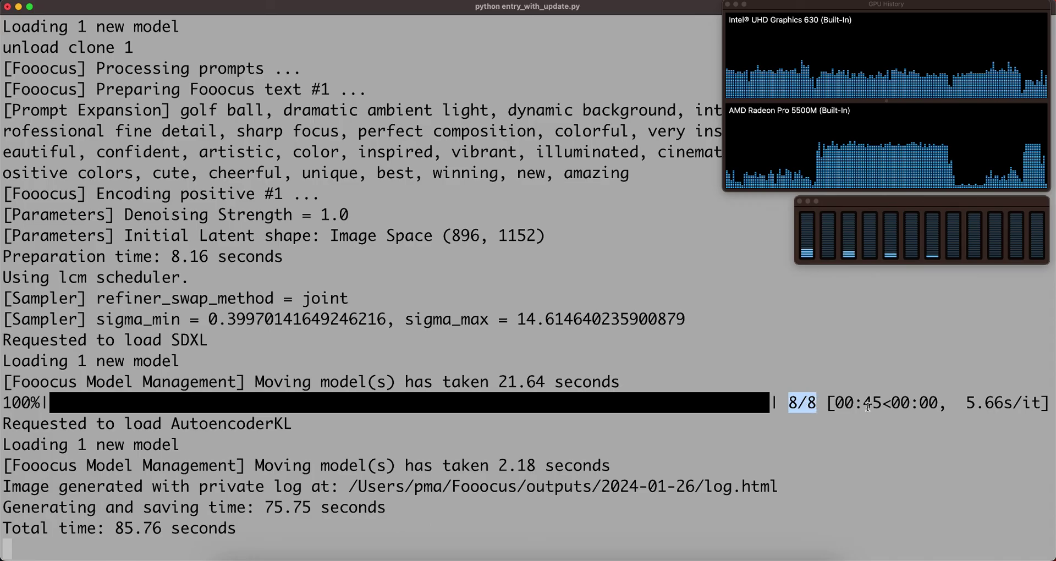
{"action": "left_click_drag", "start_coordinate": [865, 402], "coordinate": [882, 402]}
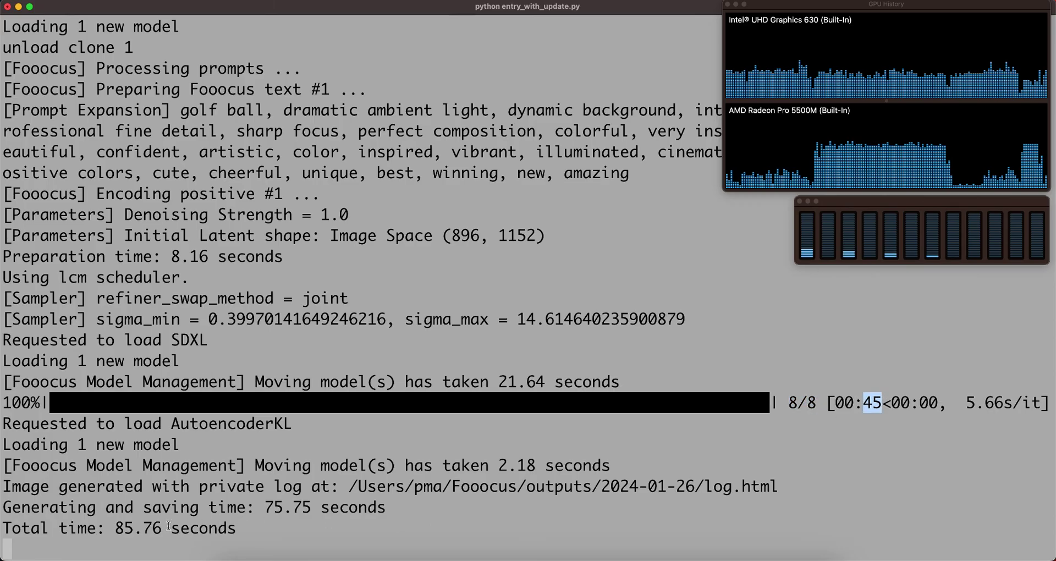
{"action": "left_click_drag", "start_coordinate": [255, 385], "coordinate": [632, 383]}
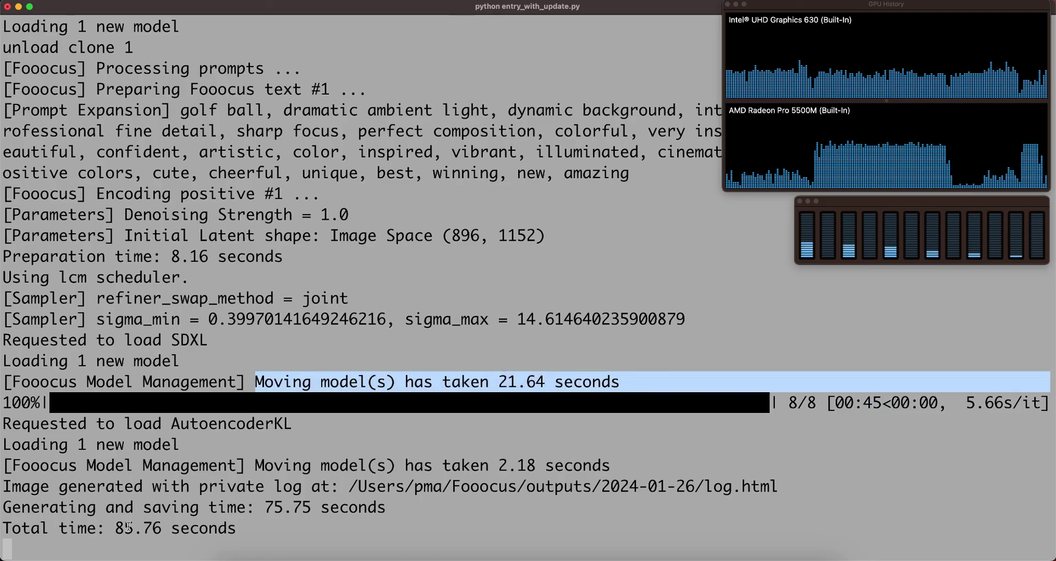
{"action": "left_click_drag", "start_coordinate": [114, 528], "coordinate": [164, 528]}
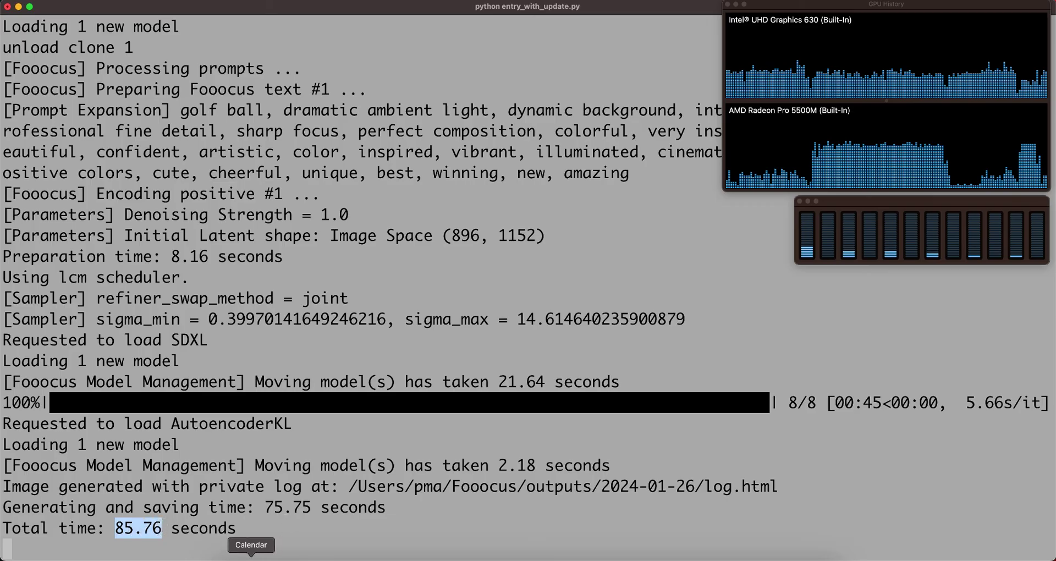
Step: Back in Safari, view the golf-ball image full window, close it, and reposition the browser
{"action": "left_click", "coordinate": [241, 557]}
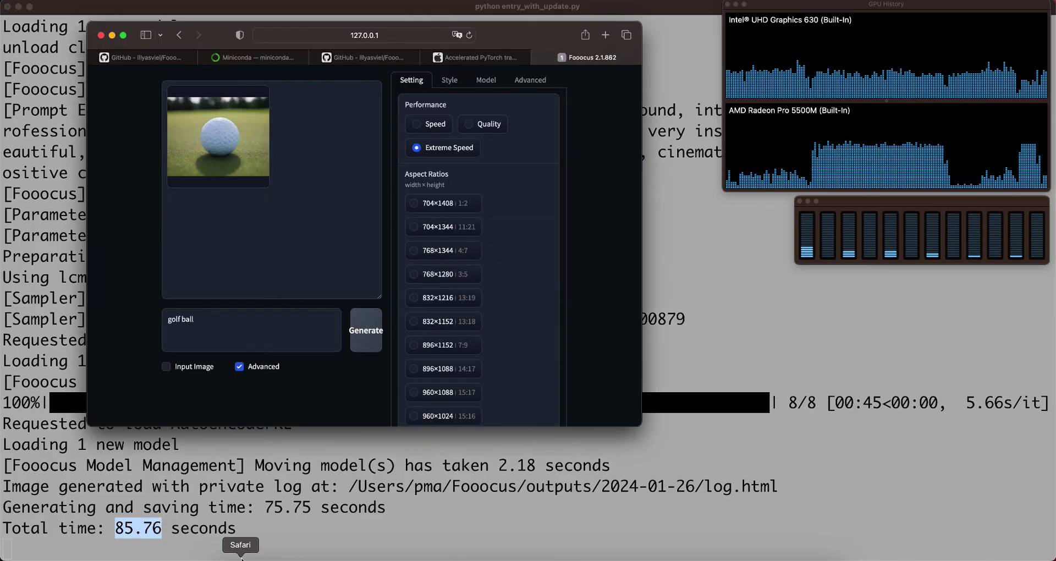
{"action": "left_click", "coordinate": [211, 146]}
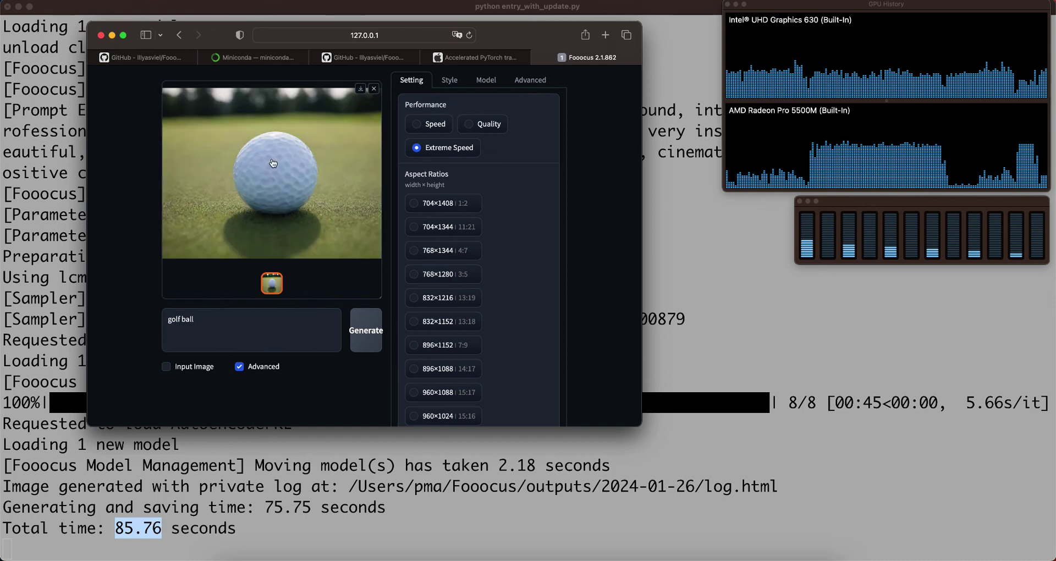
{"action": "left_click", "coordinate": [269, 185]}
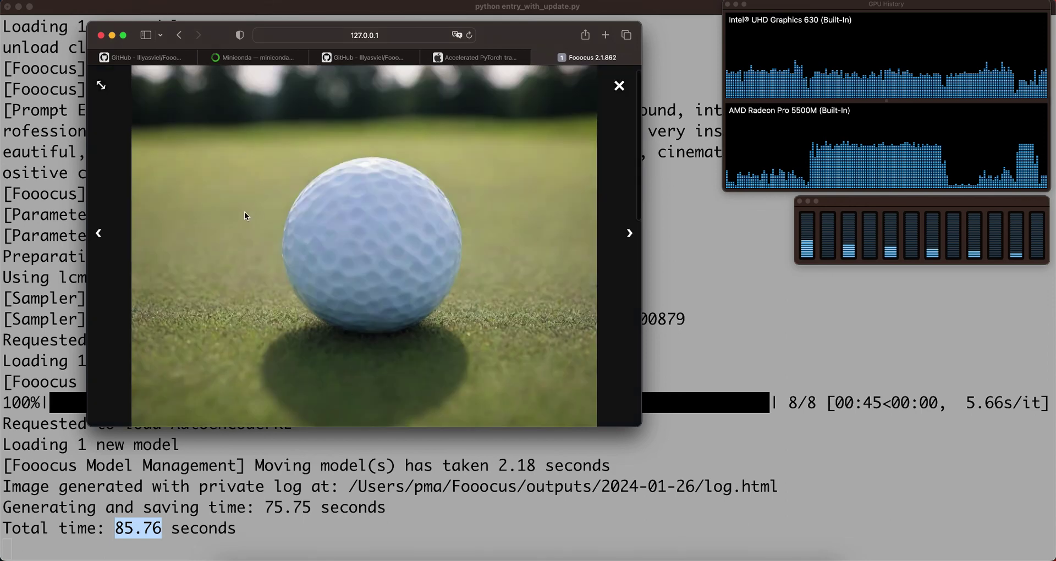
{"action": "left_click", "coordinate": [618, 86]}
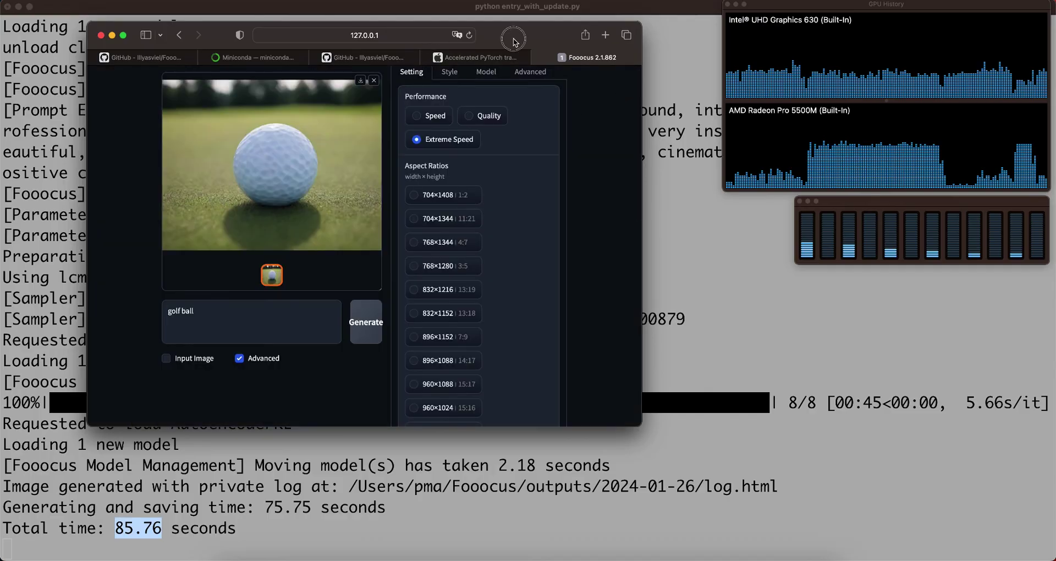
{"action": "left_click_drag", "start_coordinate": [518, 40], "coordinate": [599, 25]}
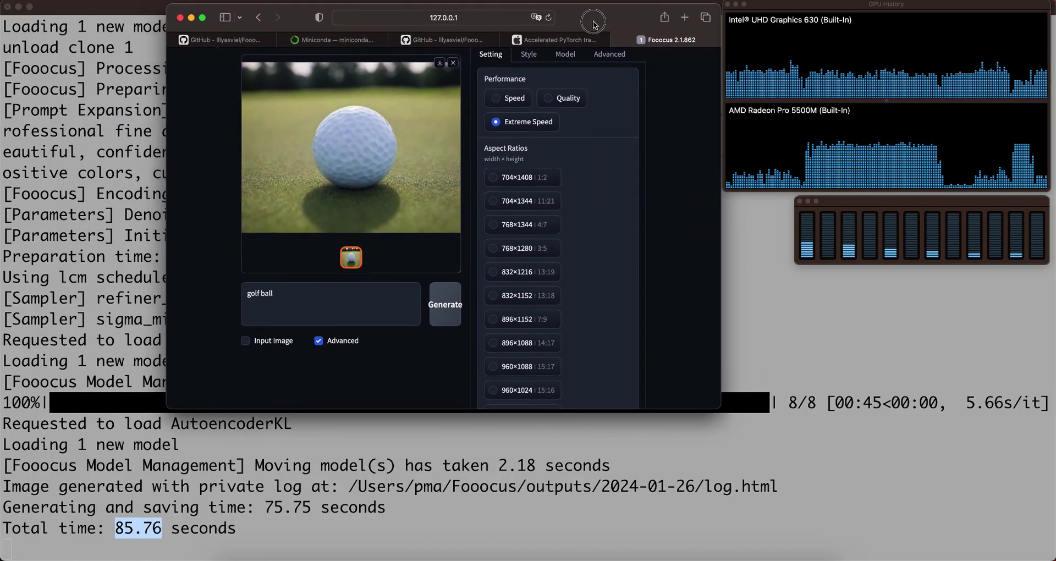
Step: Switch performance mode to Quality and maximize the browser window with Ctrl+Alt+Return
{"action": "left_click", "coordinate": [549, 103]}
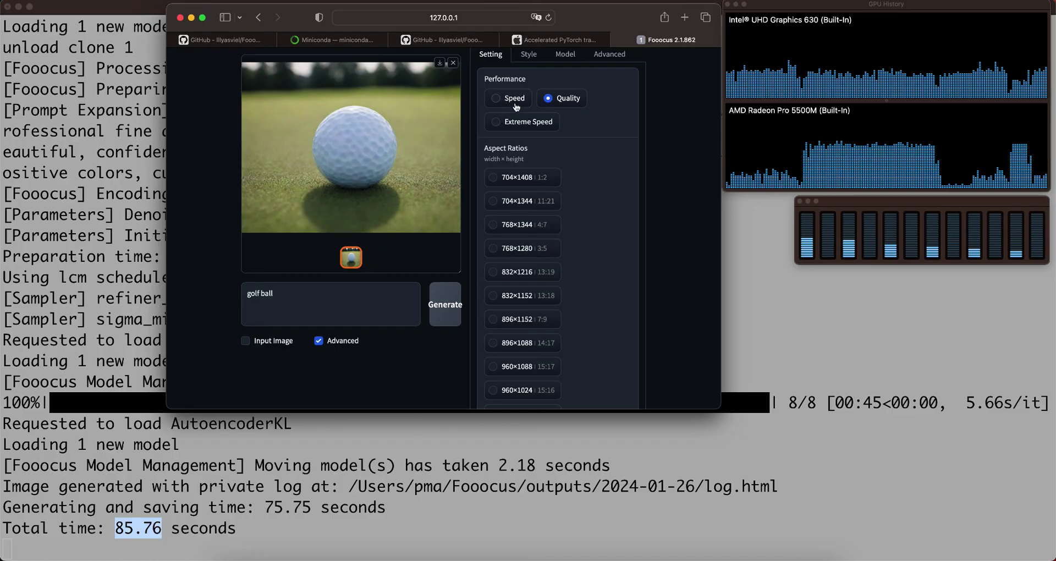
{"action": "scroll", "coordinate": [540, 142], "scroll_direction": "down", "scroll_amount": 5}
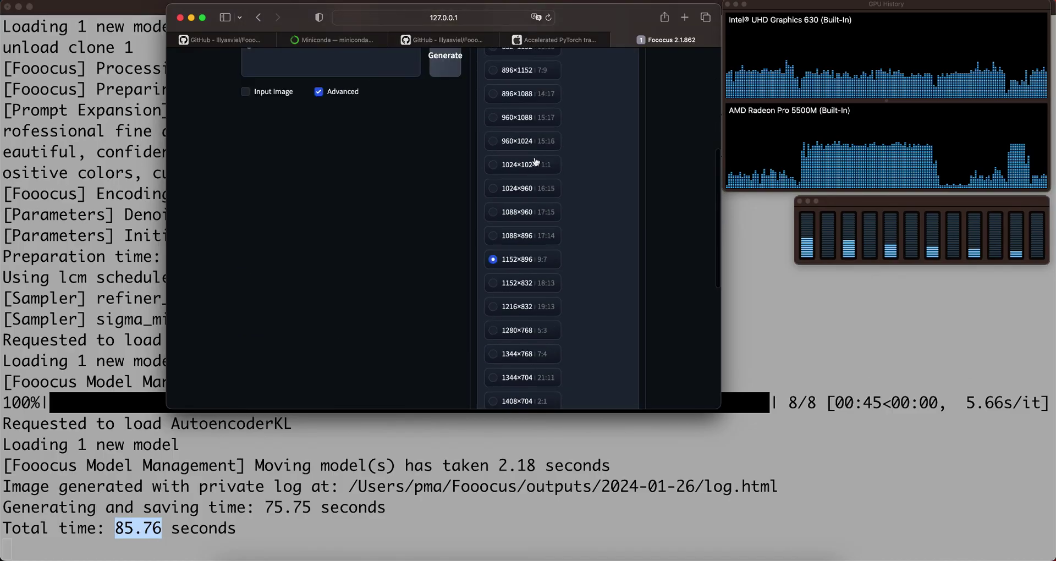
{"action": "scroll", "coordinate": [545, 126], "scroll_direction": "up", "scroll_amount": 5}
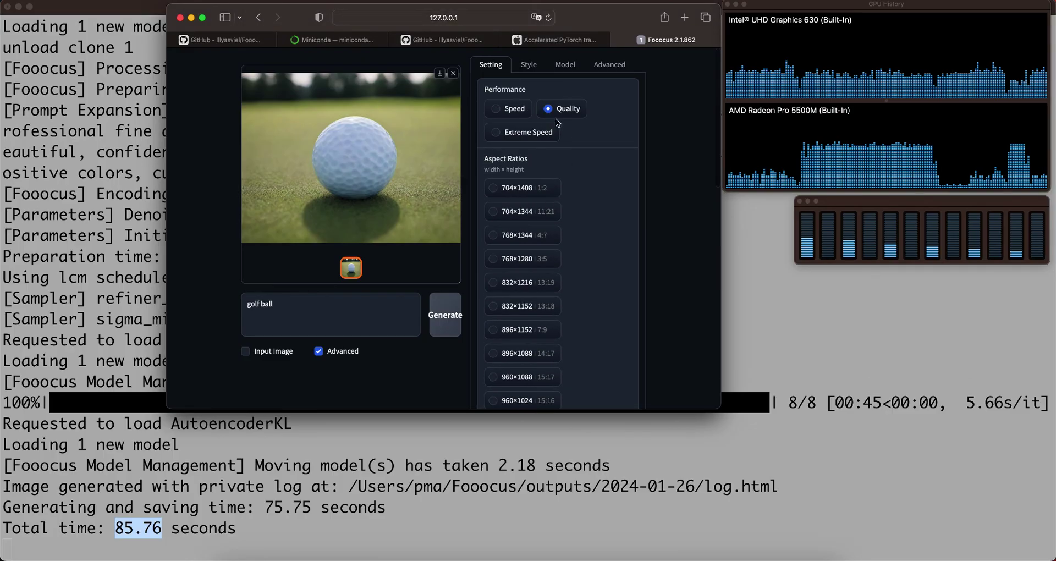
{"action": "key", "text": "ctrl+alt+Return"}
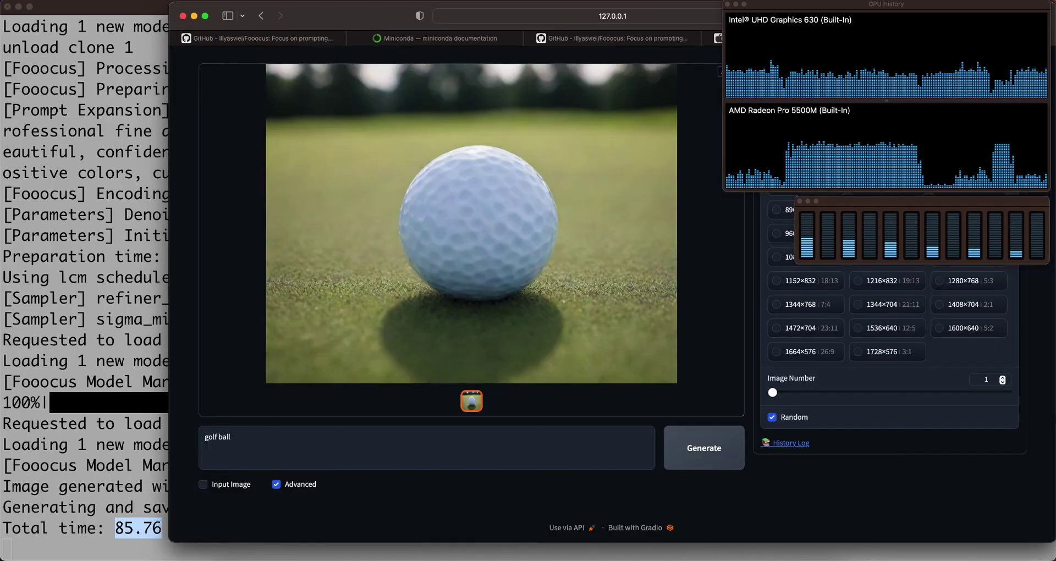